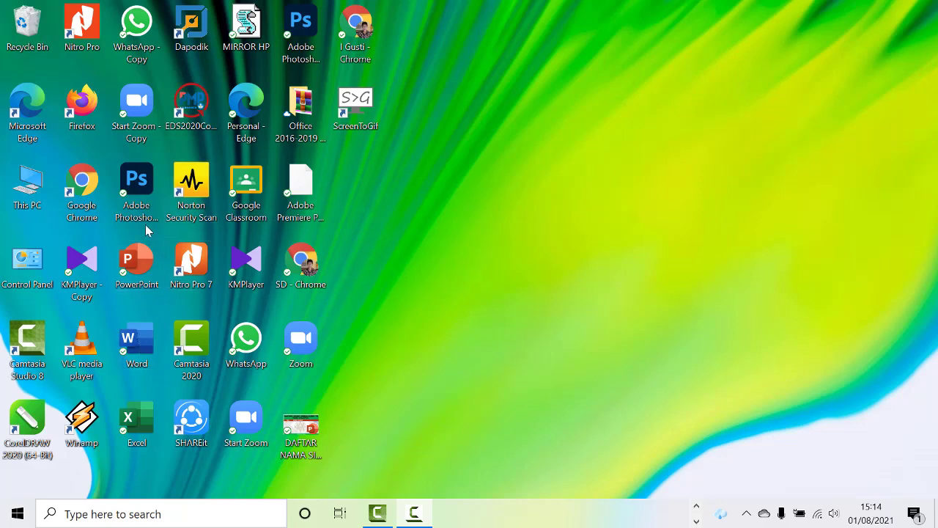
Launch Word from the desktop, create a blank document, and close it.
{"action": "double_click", "coordinate": [135, 349]}
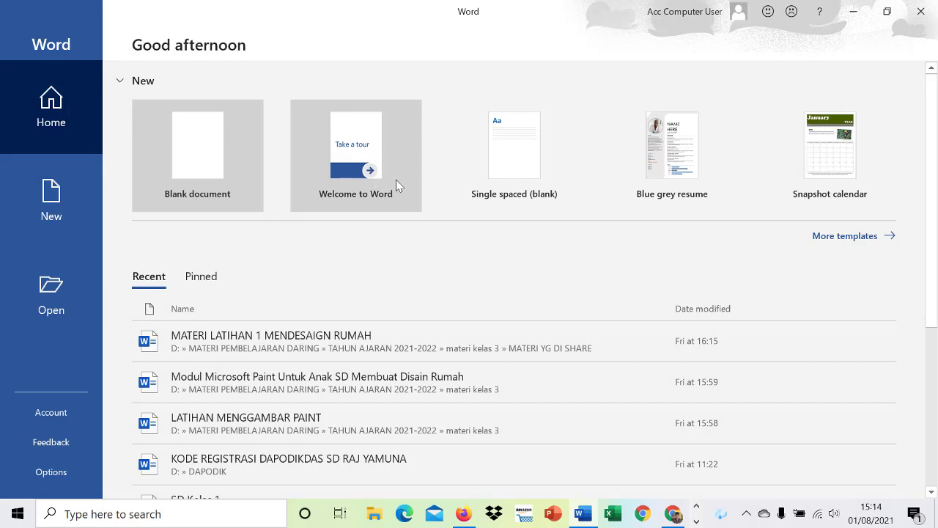
{"action": "left_click", "coordinate": [205, 177]}
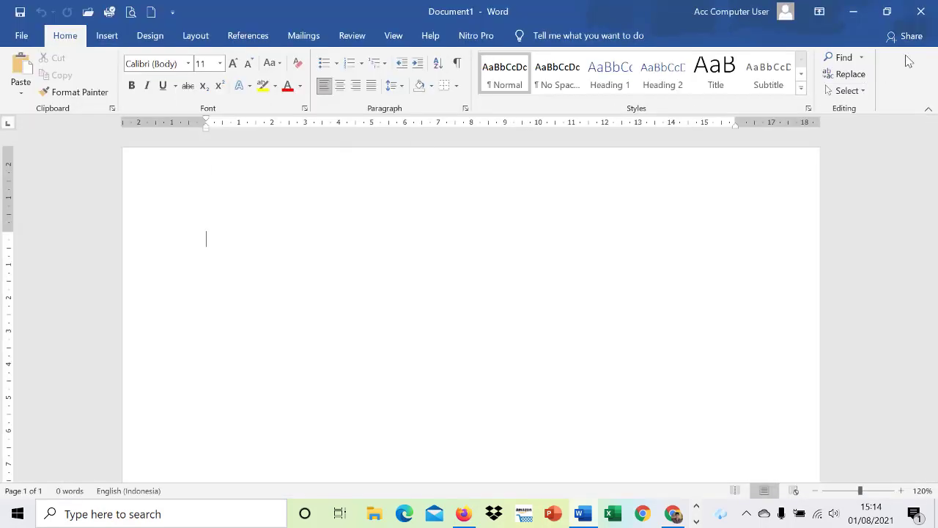
{"action": "left_click", "coordinate": [919, 11]}
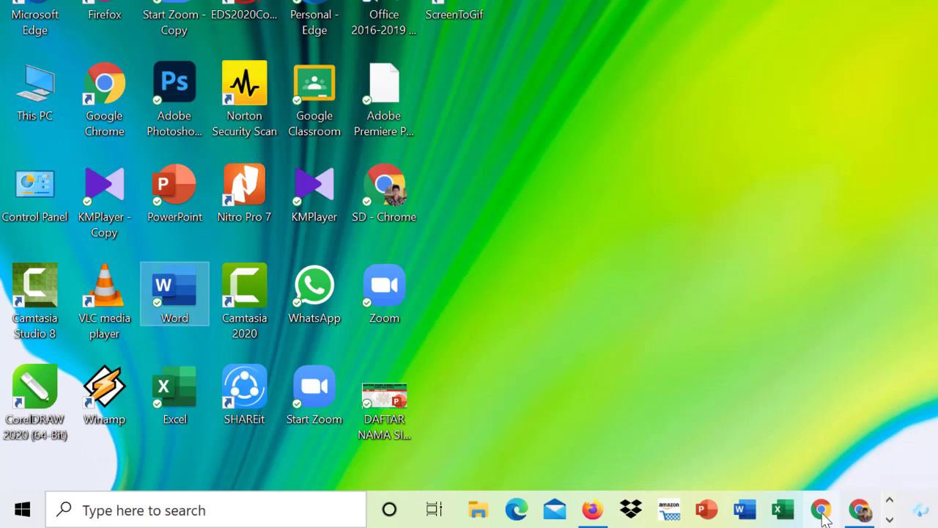
Launch Word from the taskbar, create a blank document, and close it again.
{"action": "left_click", "coordinate": [744, 511]}
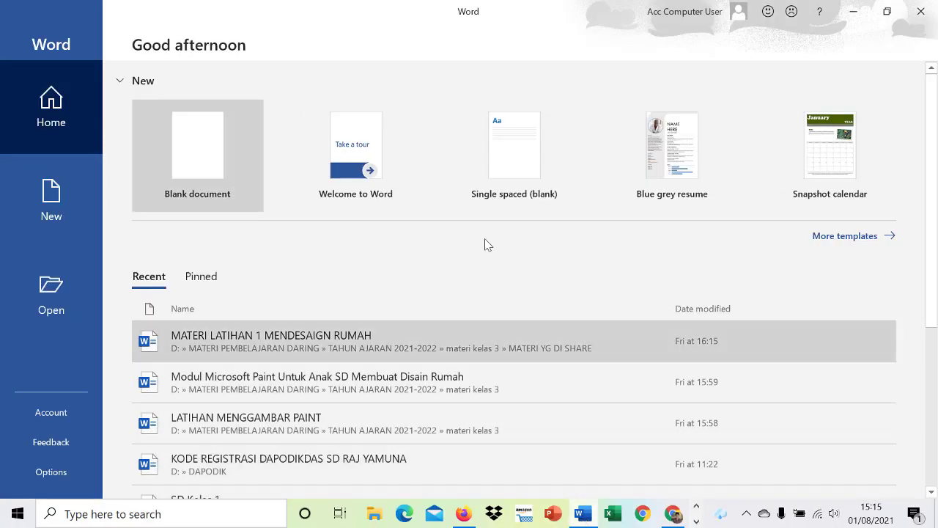
{"action": "left_click", "coordinate": [206, 143]}
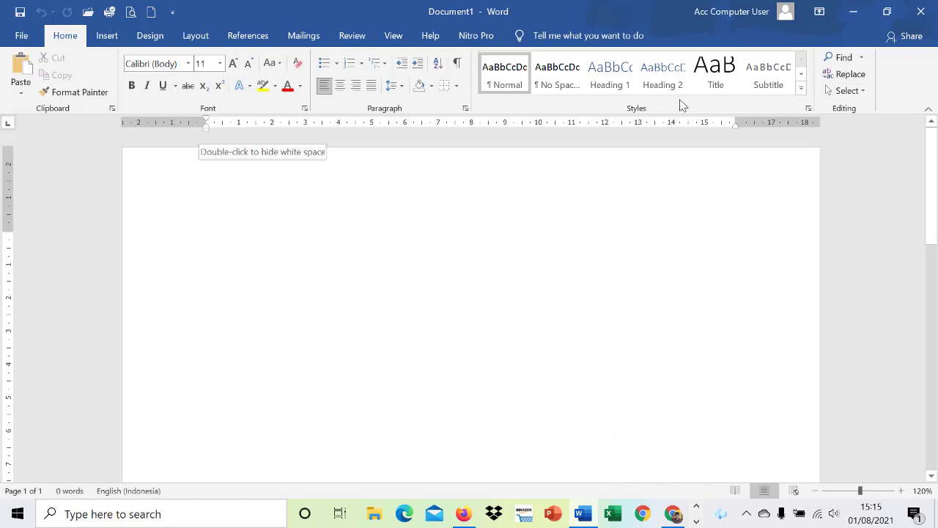
{"action": "left_click", "coordinate": [922, 12]}
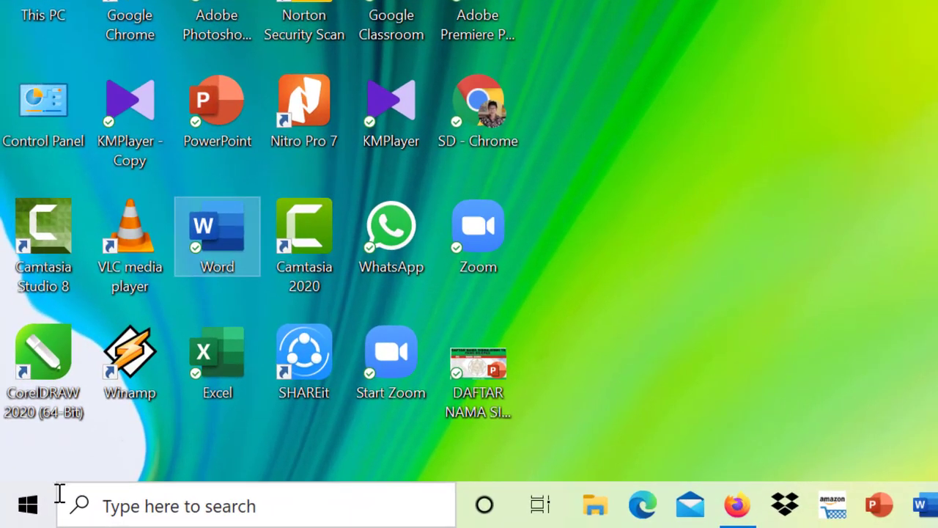
Look through the alphabetical list of installed Windows apps for the Office programs.
{"action": "left_click", "coordinate": [28, 509]}
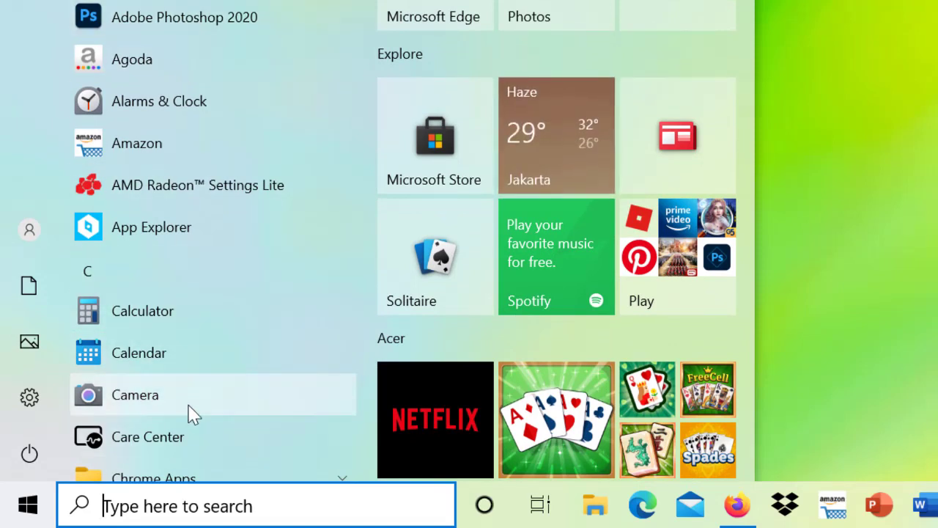
{"action": "scroll", "coordinate": [207, 298], "scroll_direction": "down", "scroll_amount": 1}
{"action": "scroll", "coordinate": [207, 298], "scroll_direction": "down", "scroll_amount": 3}
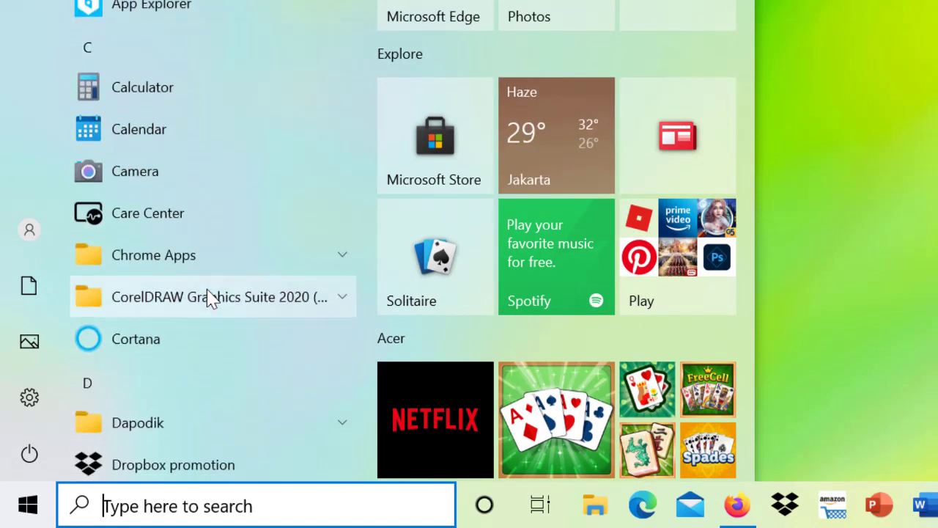
{"action": "scroll", "coordinate": [208, 298], "scroll_direction": "down", "scroll_amount": 3}
{"action": "scroll", "coordinate": [207, 298], "scroll_direction": "down", "scroll_amount": 3}
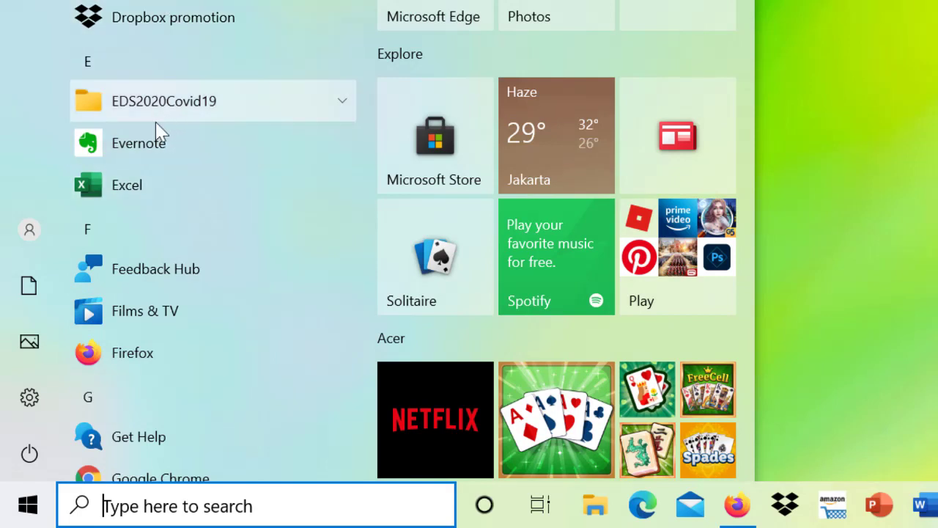
{"action": "scroll", "coordinate": [169, 258], "scroll_direction": "down", "scroll_amount": 3}
{"action": "scroll", "coordinate": [168, 258], "scroll_direction": "down", "scroll_amount": 9}
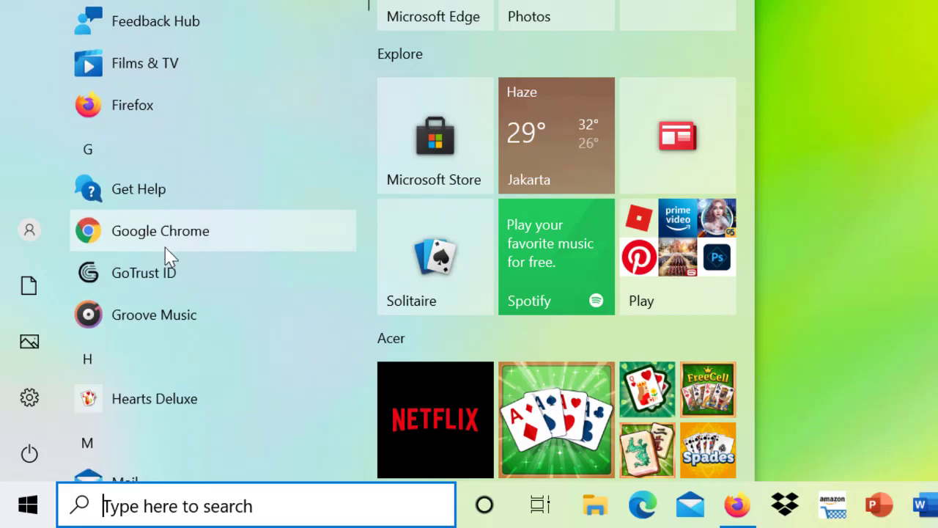
{"action": "scroll", "coordinate": [169, 258], "scroll_direction": "down", "scroll_amount": 3}
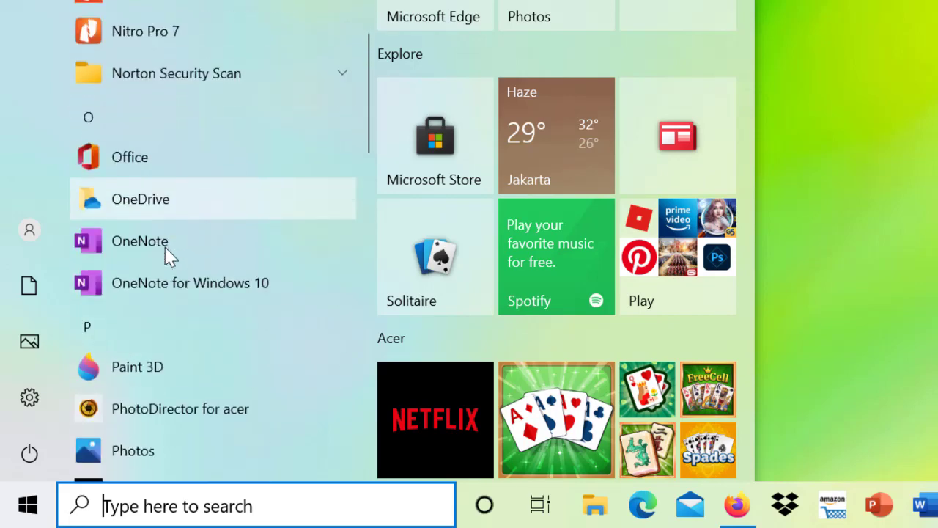
{"action": "left_click", "coordinate": [129, 174]}
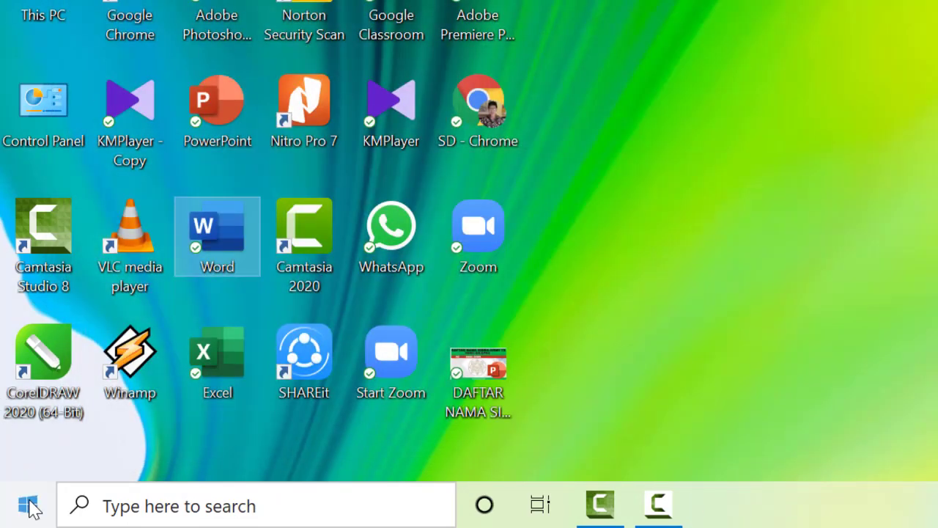
Launch Word from the W section of the installed apps list, create a blank document, and close it.
{"action": "left_click", "coordinate": [29, 505]}
{"action": "scroll", "coordinate": [172, 256], "scroll_direction": "down", "scroll_amount": 8}
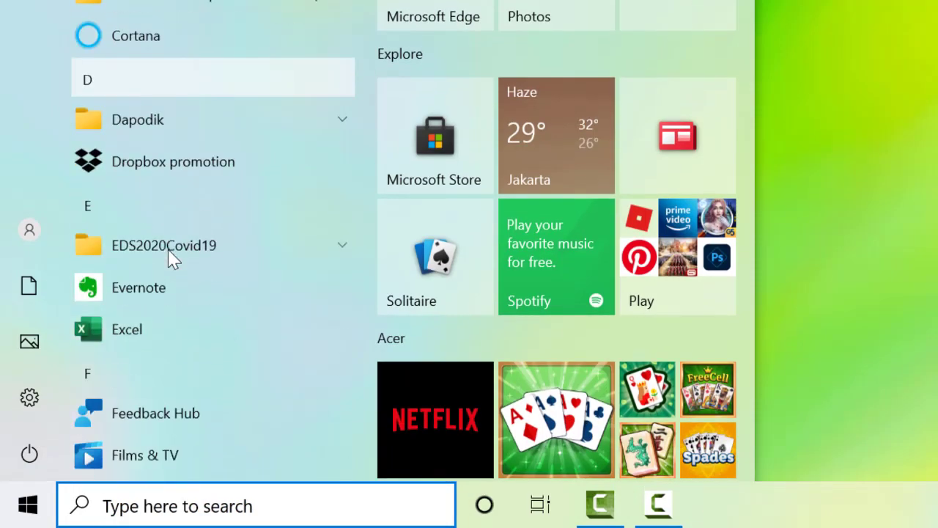
{"action": "scroll", "coordinate": [173, 256], "scroll_direction": "down", "scroll_amount": 8}
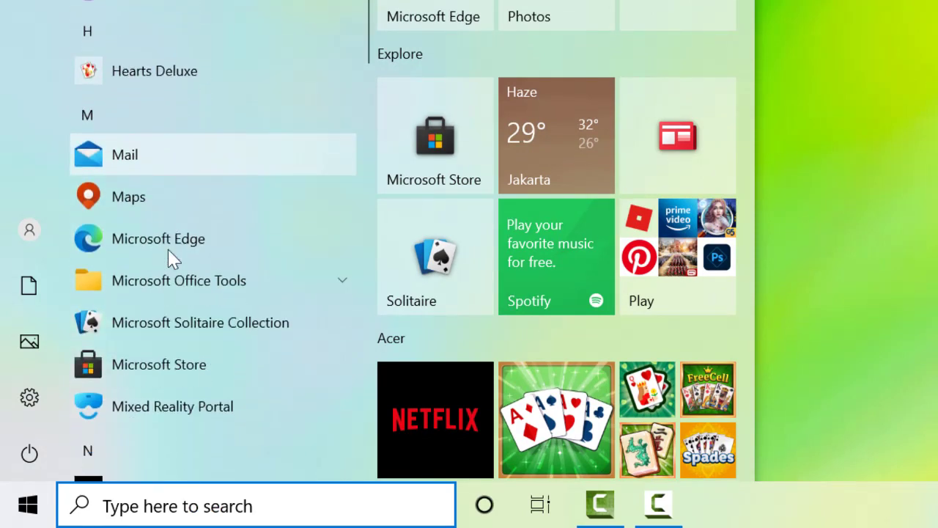
{"action": "scroll", "coordinate": [173, 257], "scroll_direction": "down", "scroll_amount": 5}
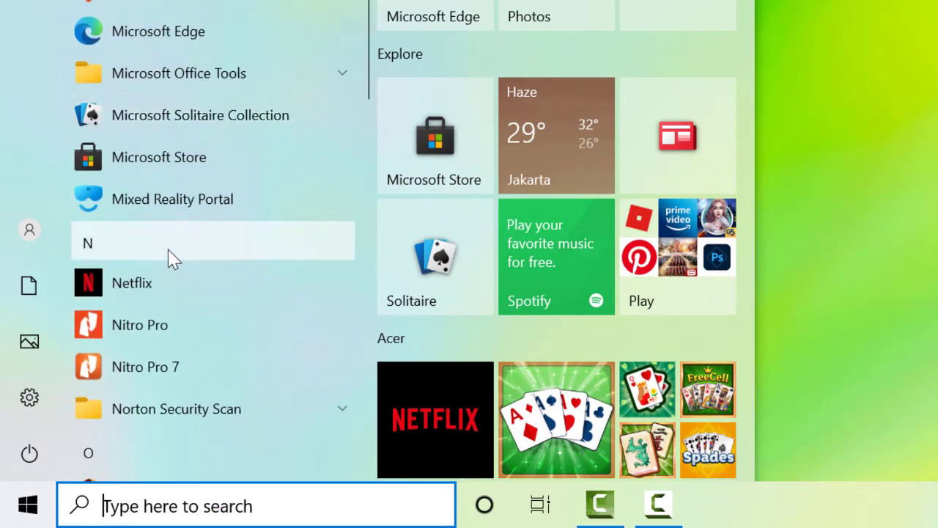
{"action": "scroll", "coordinate": [172, 258], "scroll_direction": "down", "scroll_amount": 3}
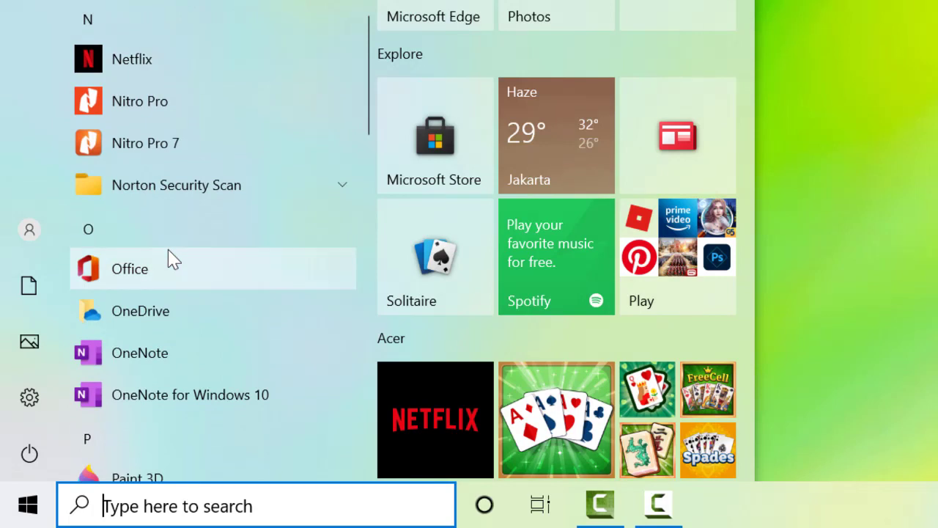
{"action": "scroll", "coordinate": [173, 258], "scroll_direction": "down", "scroll_amount": 5}
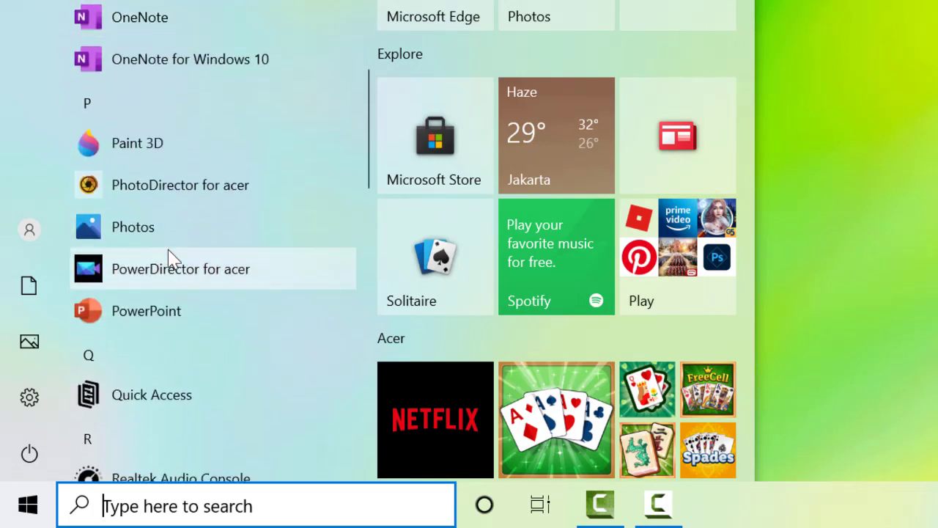
{"action": "scroll", "coordinate": [172, 258], "scroll_direction": "down", "scroll_amount": 5}
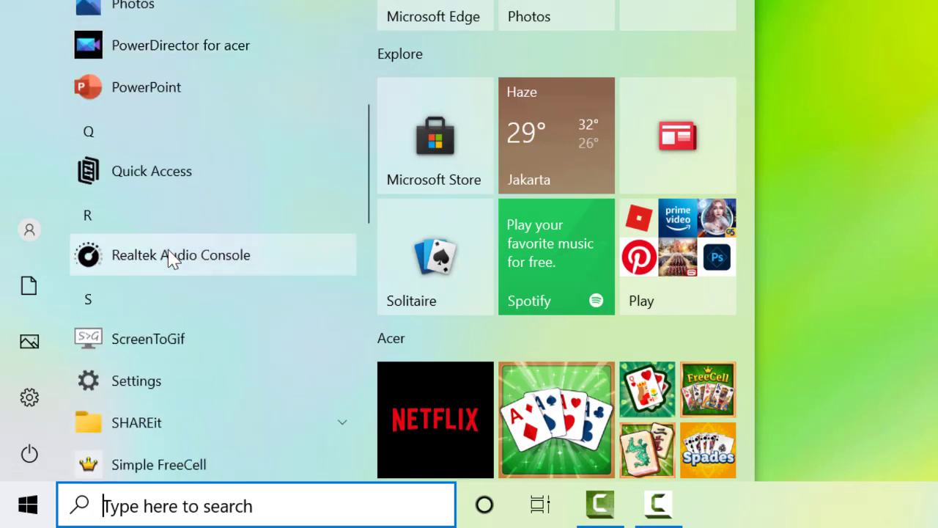
{"action": "scroll", "coordinate": [172, 258], "scroll_direction": "down", "scroll_amount": 8}
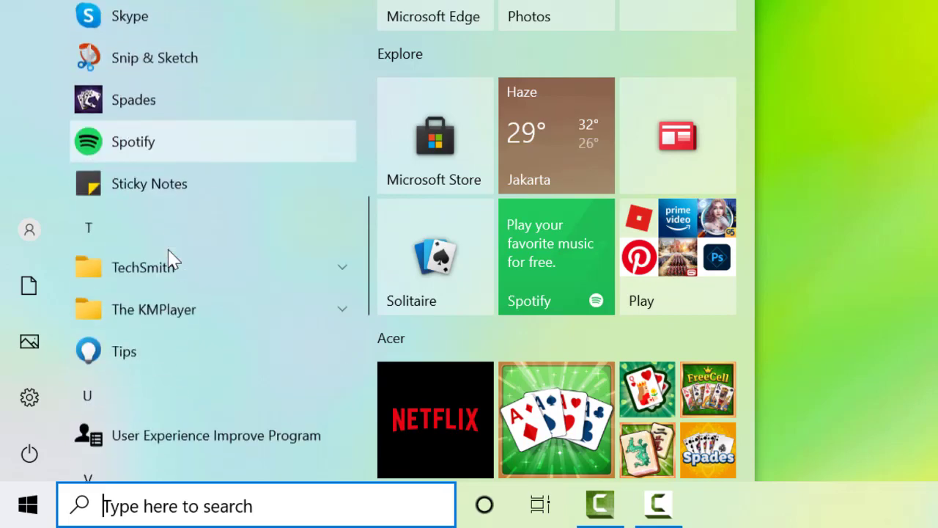
{"action": "scroll", "coordinate": [172, 258], "scroll_direction": "down", "scroll_amount": 5}
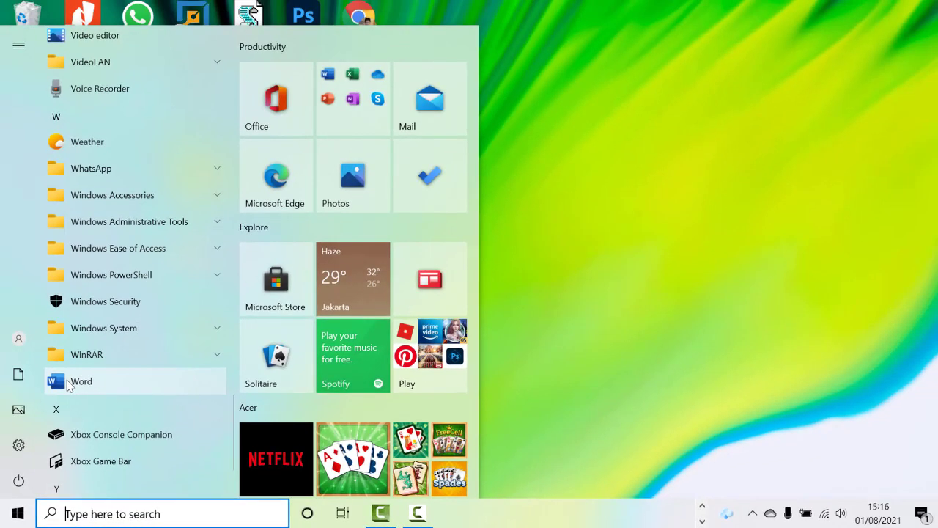
{"action": "left_click", "coordinate": [95, 317]}
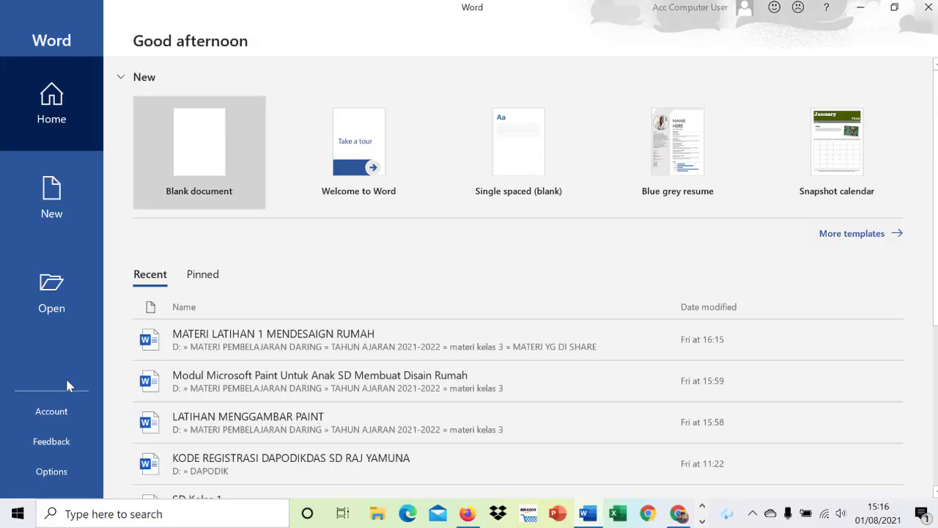
{"action": "left_click", "coordinate": [198, 179]}
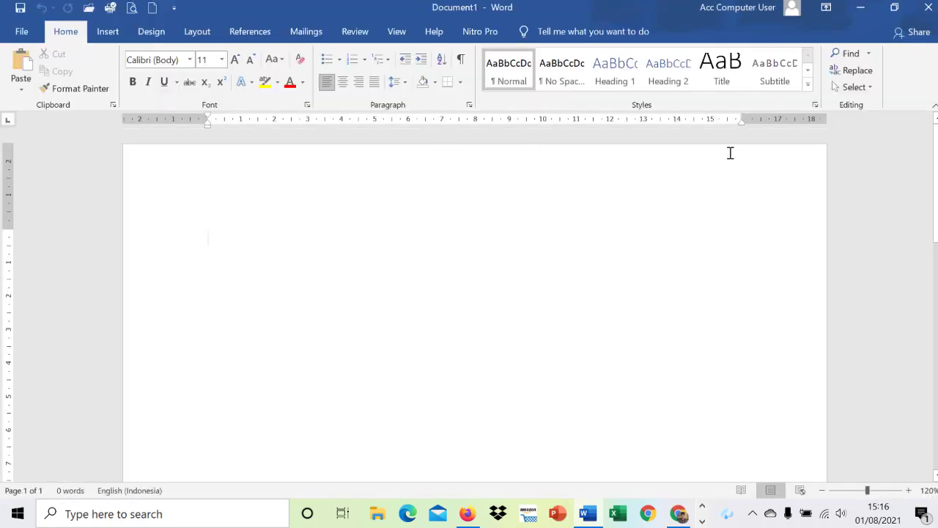
{"action": "left_click", "coordinate": [924, 8]}
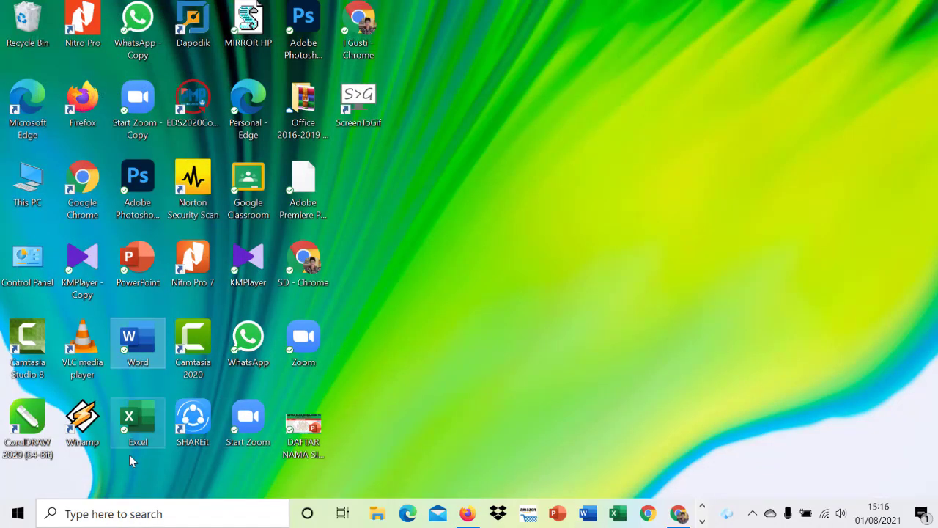
Search Windows for "ms word", launch Word from the best match, and create a blank document.
{"action": "left_click", "coordinate": [130, 512]}
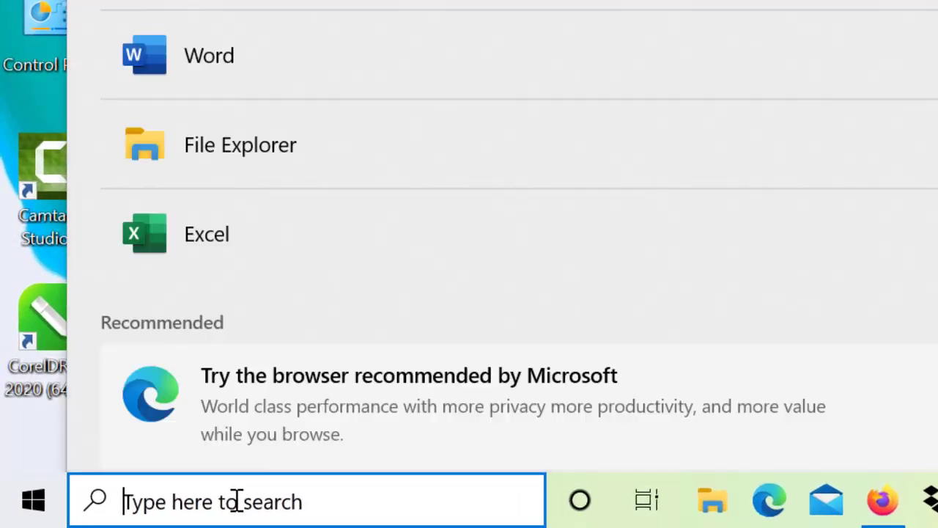
{"action": "type", "text": "ms wor"}
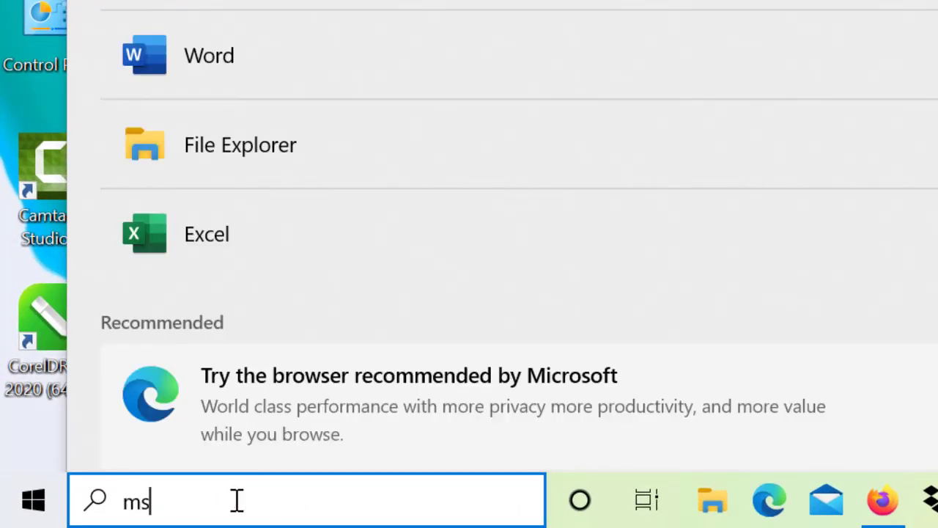
{"action": "type", "text": "d"}
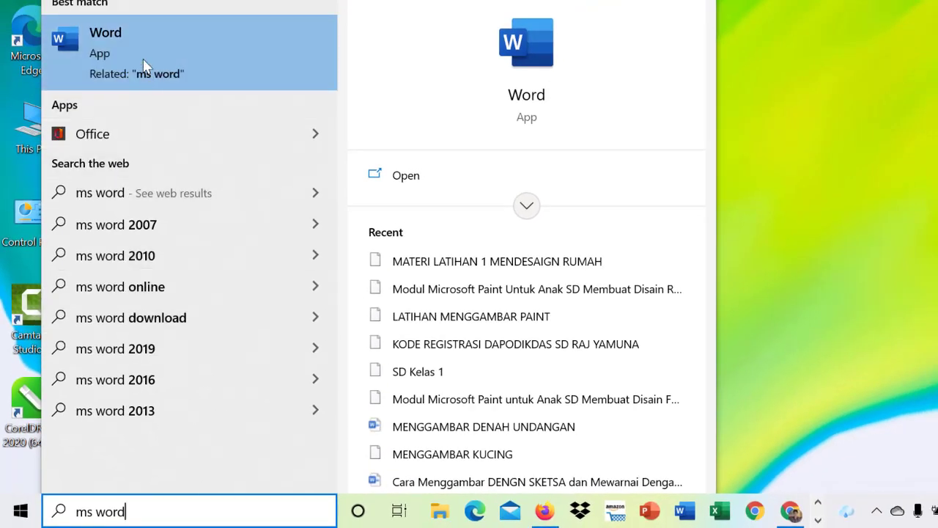
{"action": "left_click", "coordinate": [144, 66]}
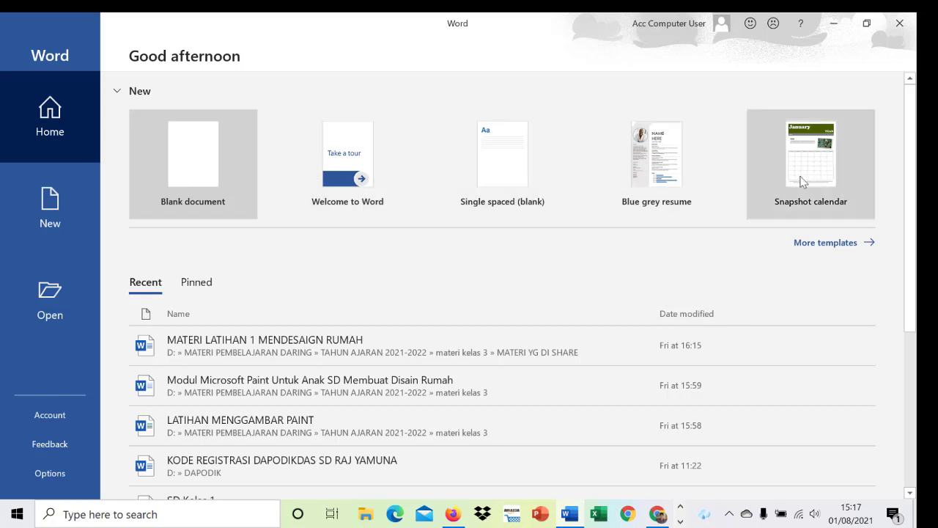
{"action": "left_click", "coordinate": [195, 173]}
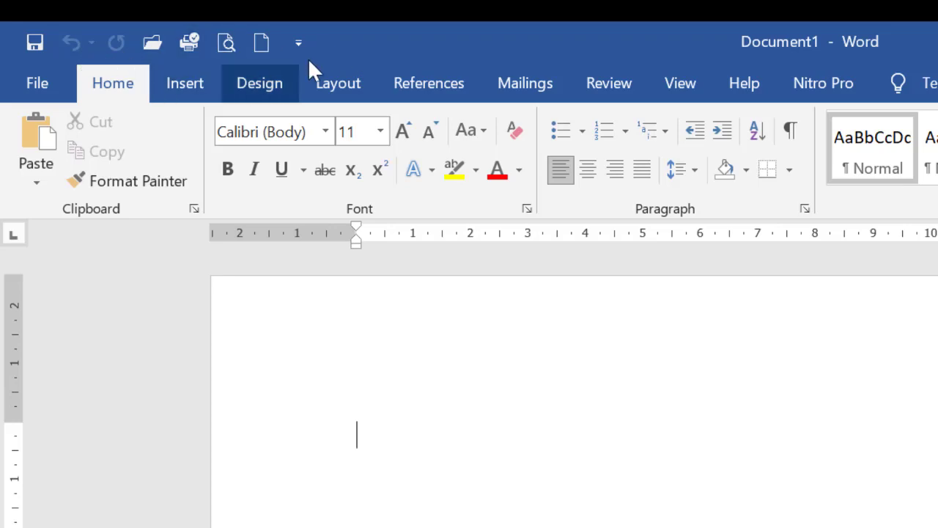
Bring up the quick save prompt and the full Save As dialog for the blank document, cancelling both without saving.
{"action": "left_click", "coordinate": [34, 43]}
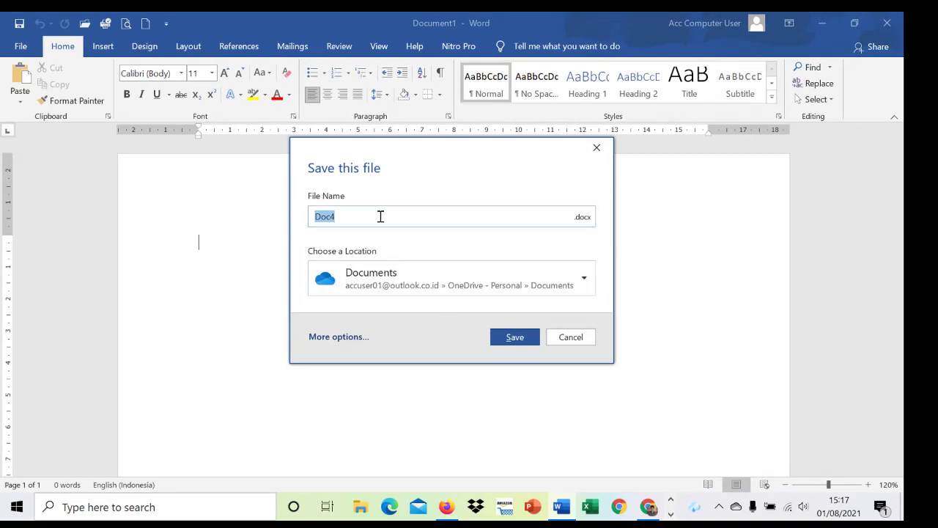
{"action": "left_click", "coordinate": [596, 147]}
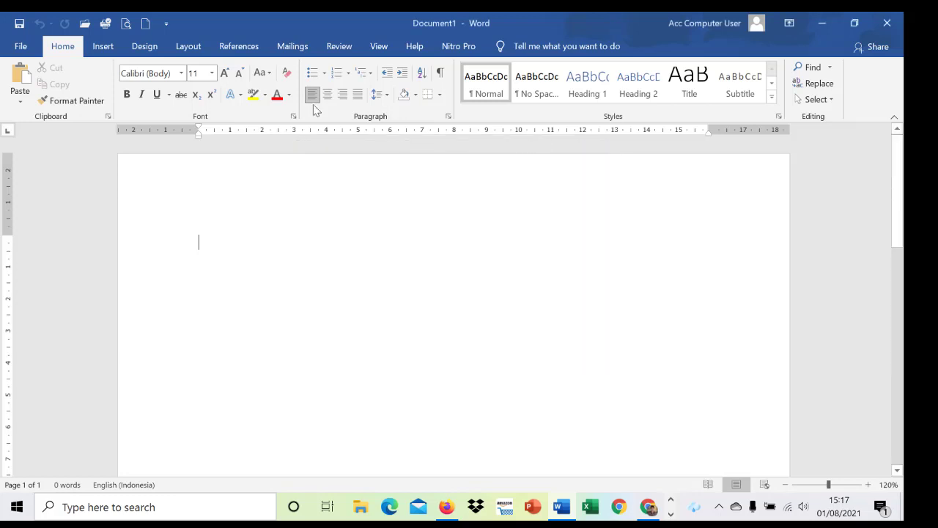
{"action": "left_click", "coordinate": [22, 47]}
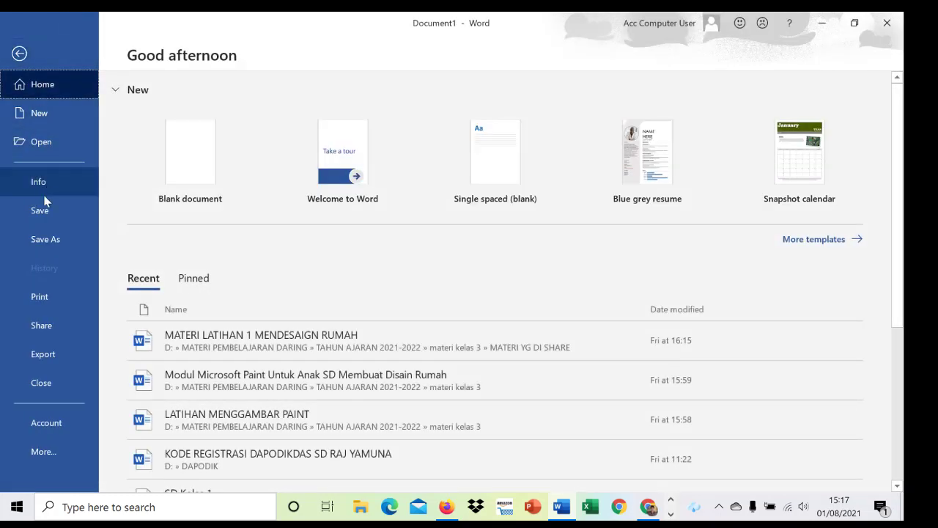
{"action": "left_click", "coordinate": [43, 211]}
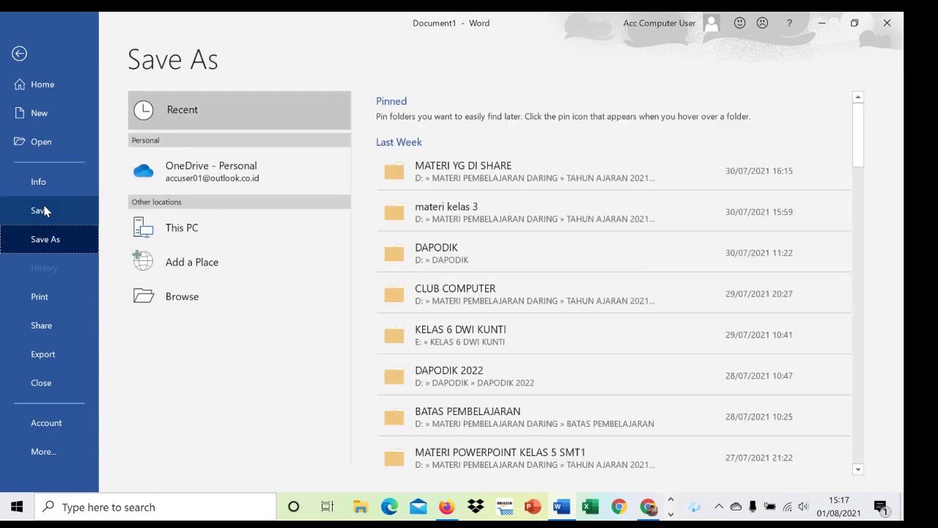
{"action": "left_click", "coordinate": [176, 293]}
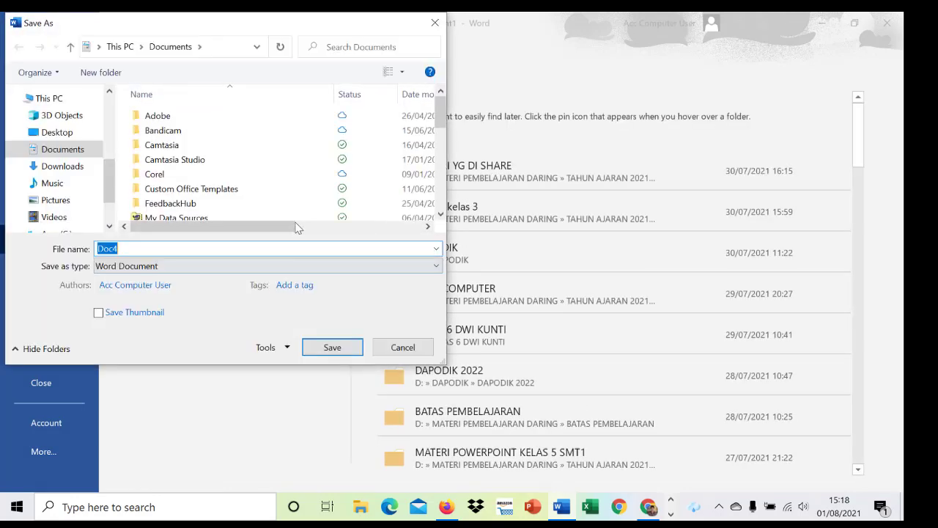
{"action": "left_click", "coordinate": [403, 347]}
{"action": "left_click", "coordinate": [20, 53]}
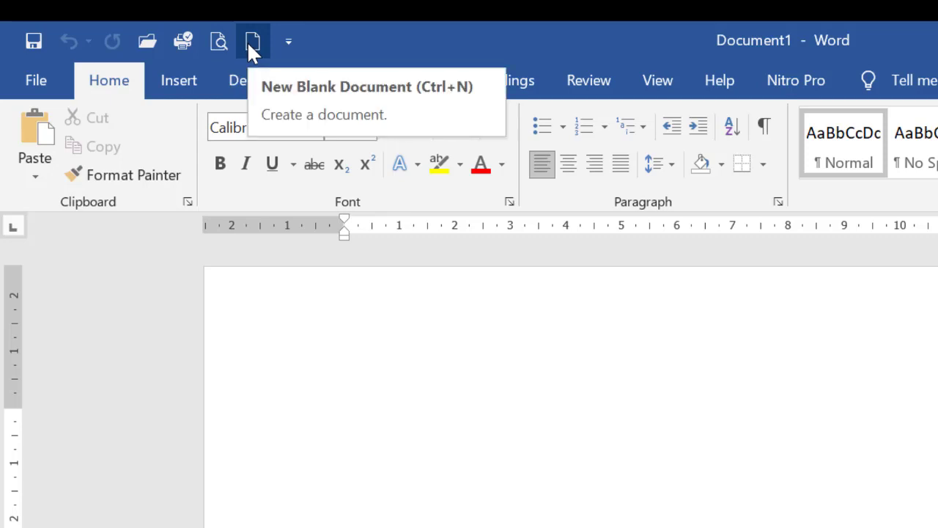
Remove the Save command from the Quick Access Toolbar and add it back.
{"action": "left_click", "coordinate": [287, 44]}
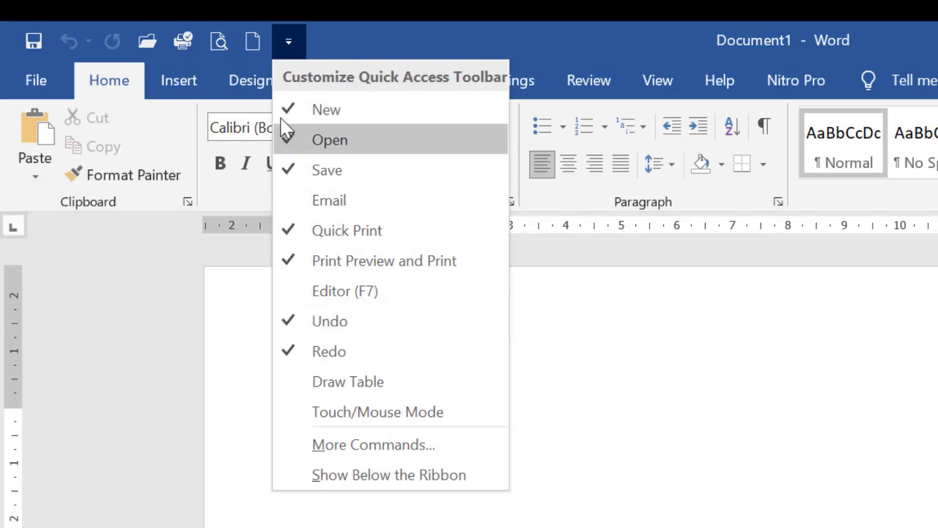
{"action": "left_click", "coordinate": [293, 179]}
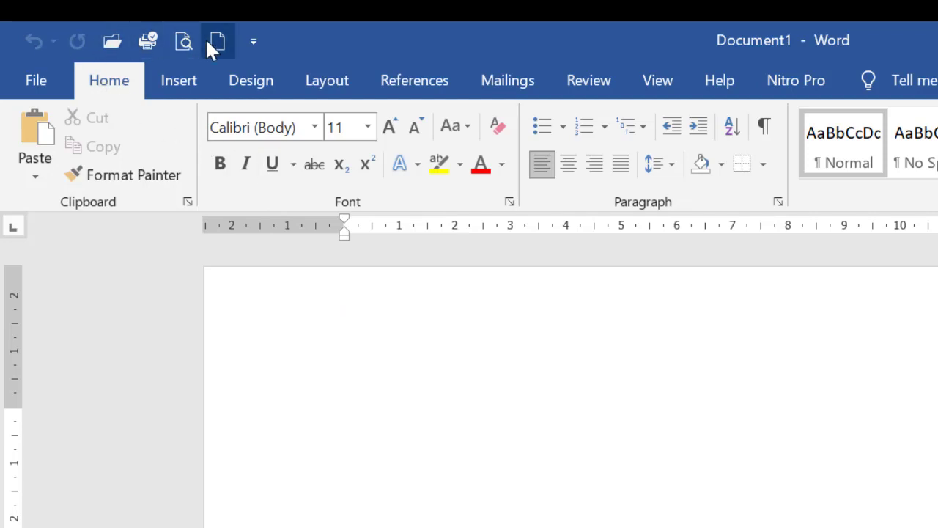
{"action": "left_click", "coordinate": [253, 44]}
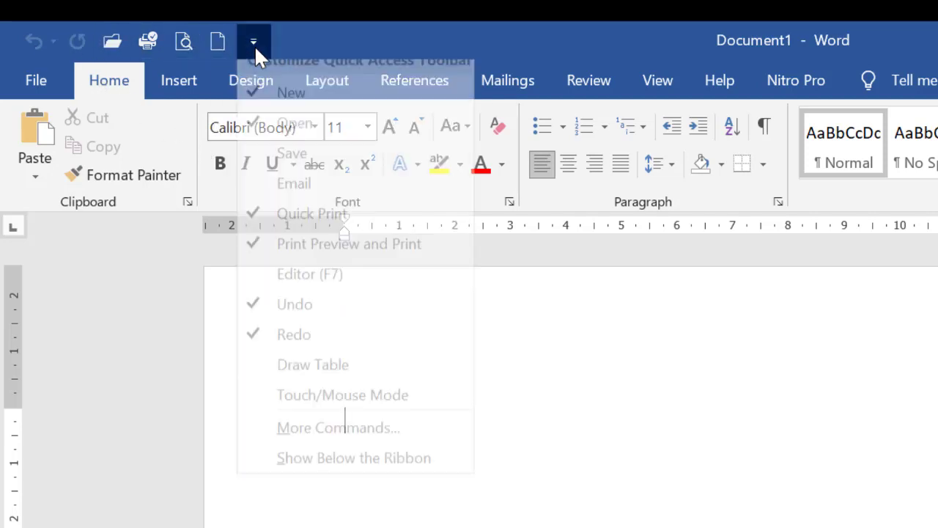
{"action": "left_click", "coordinate": [260, 171]}
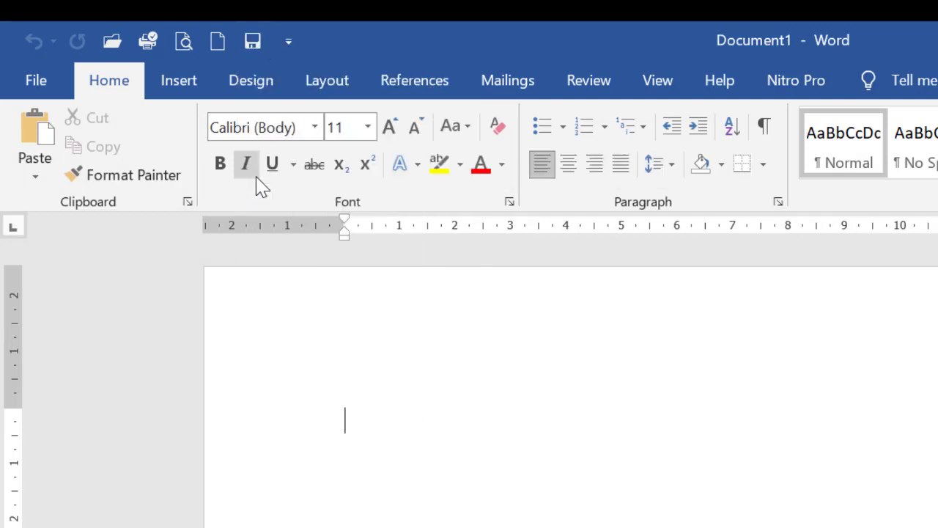
Add the Draw Table command to the Quick Access Toolbar and remove it again.
{"action": "left_click", "coordinate": [288, 43]}
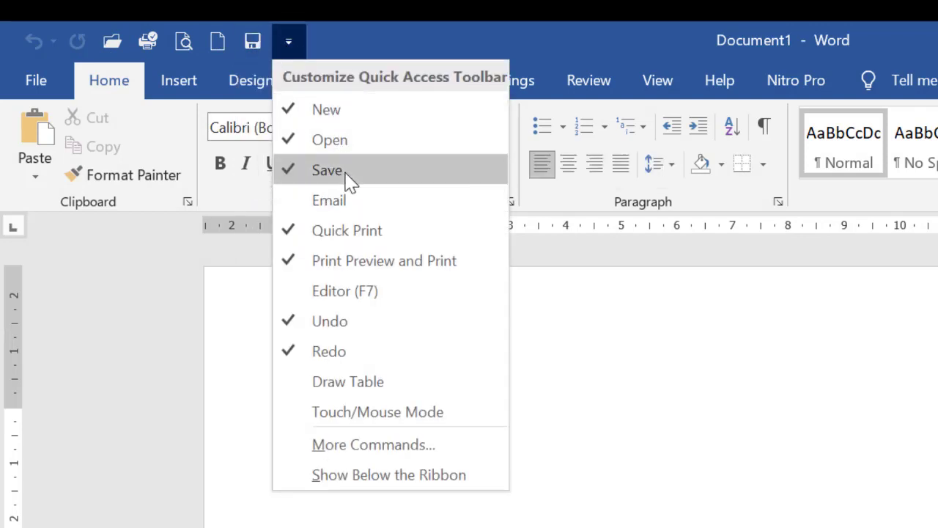
{"action": "left_click", "coordinate": [298, 382]}
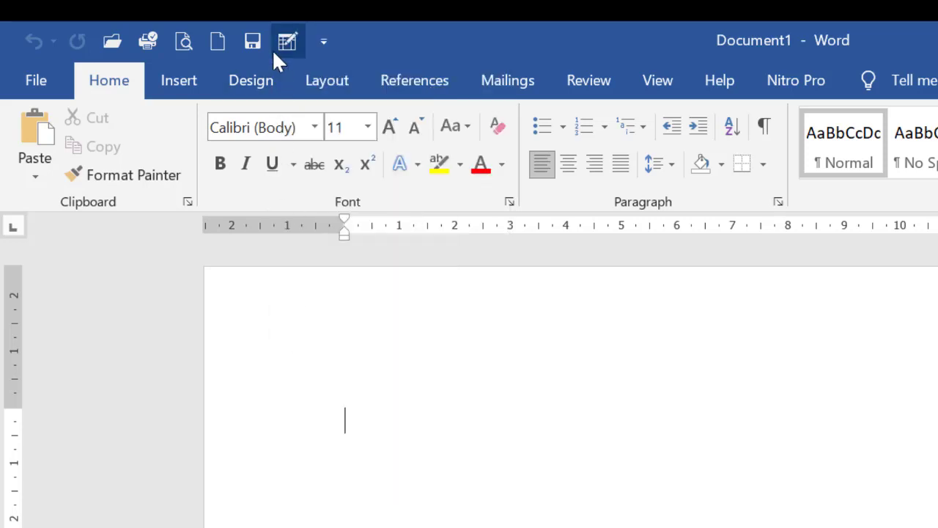
{"action": "left_click", "coordinate": [323, 43]}
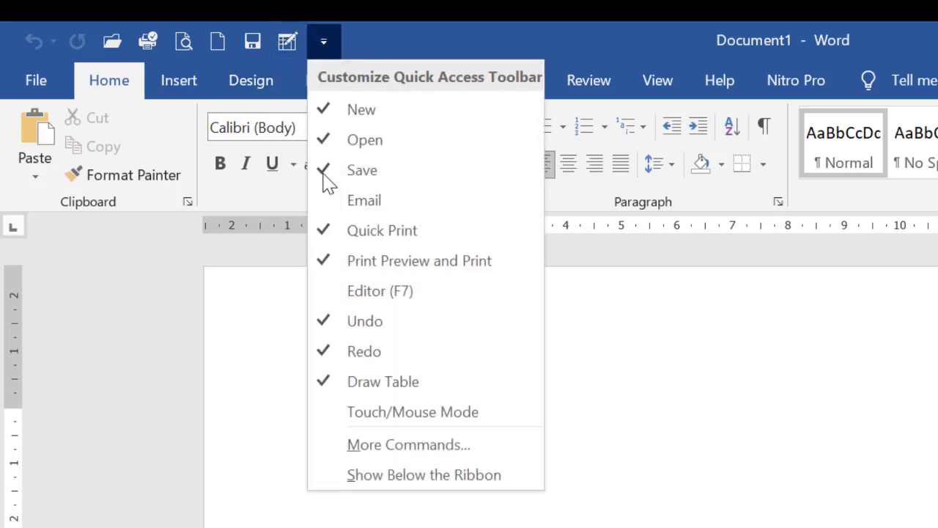
{"action": "left_click", "coordinate": [329, 378]}
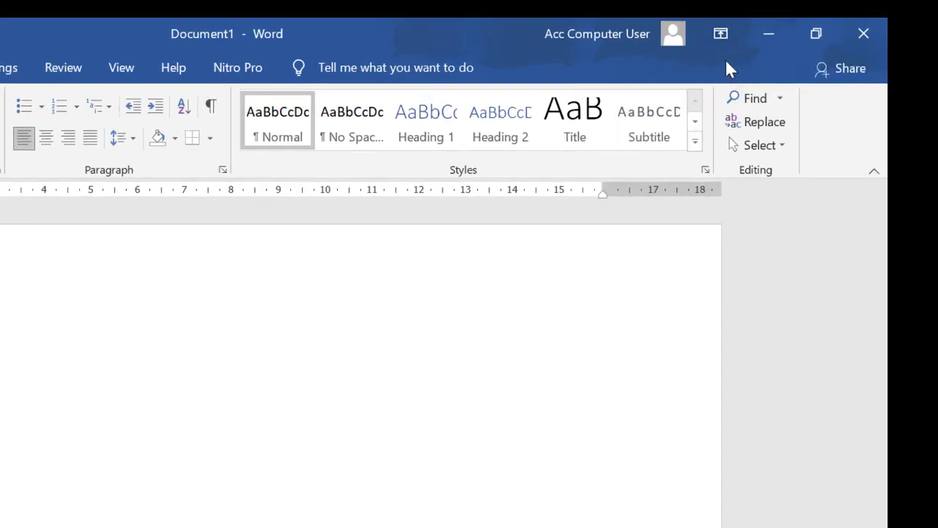
Minimize the document window to the desktop and restore it.
{"action": "left_click", "coordinate": [769, 45]}
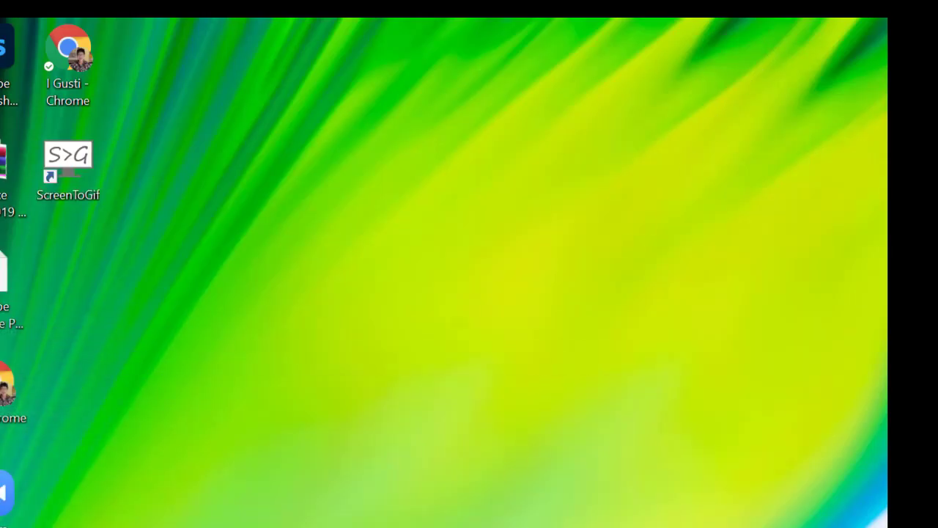
{"action": "key", "text": "alt+Tab"}
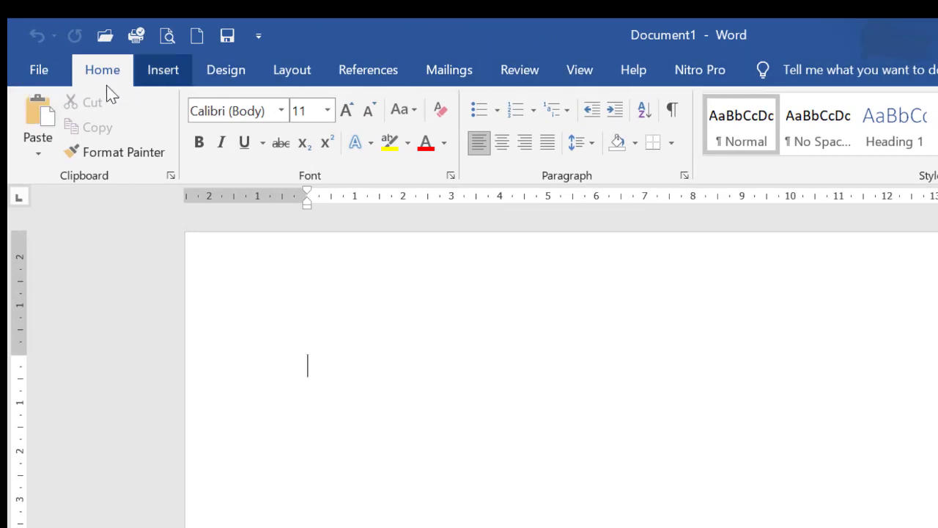
Look through the File, Insert, Design, Layout and References command sets of the ribbon.
{"action": "left_click", "coordinate": [56, 75]}
{"action": "left_click", "coordinate": [36, 78]}
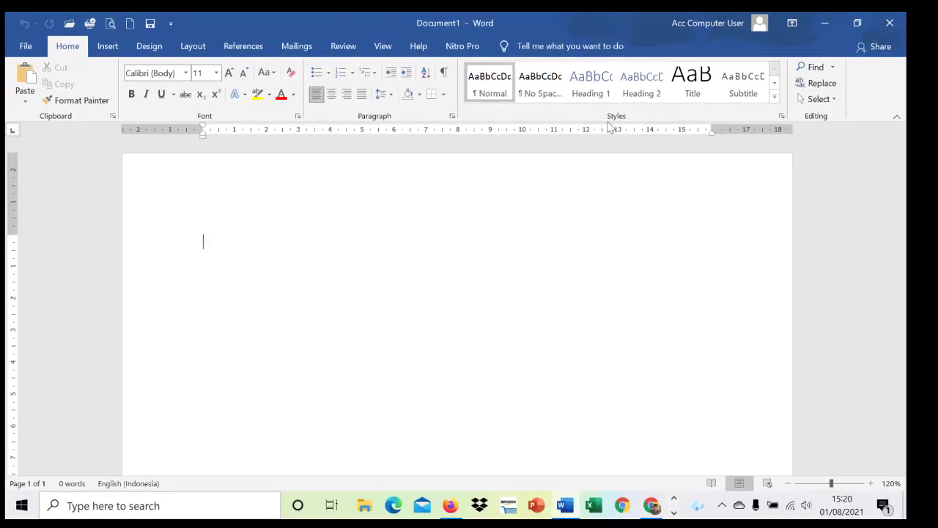
{"action": "left_click", "coordinate": [107, 48]}
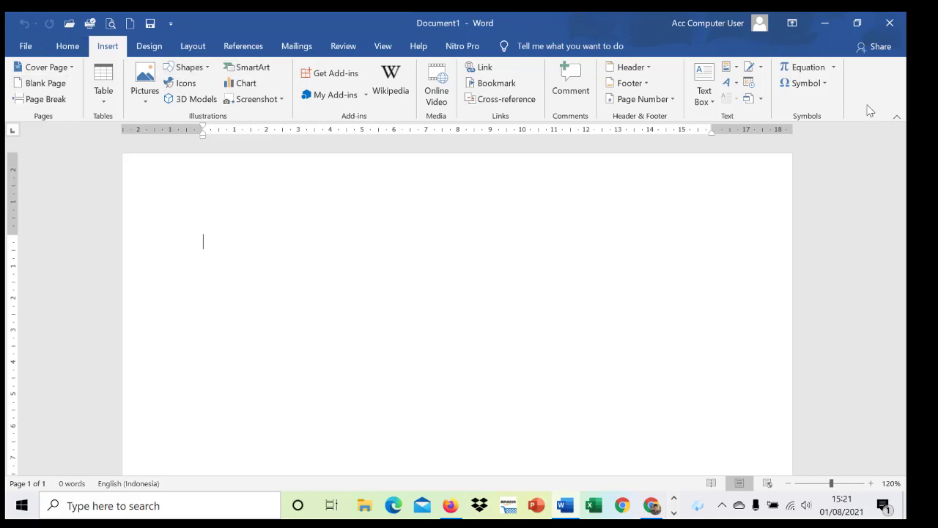
{"action": "left_click", "coordinate": [165, 51]}
{"action": "left_click", "coordinate": [183, 52]}
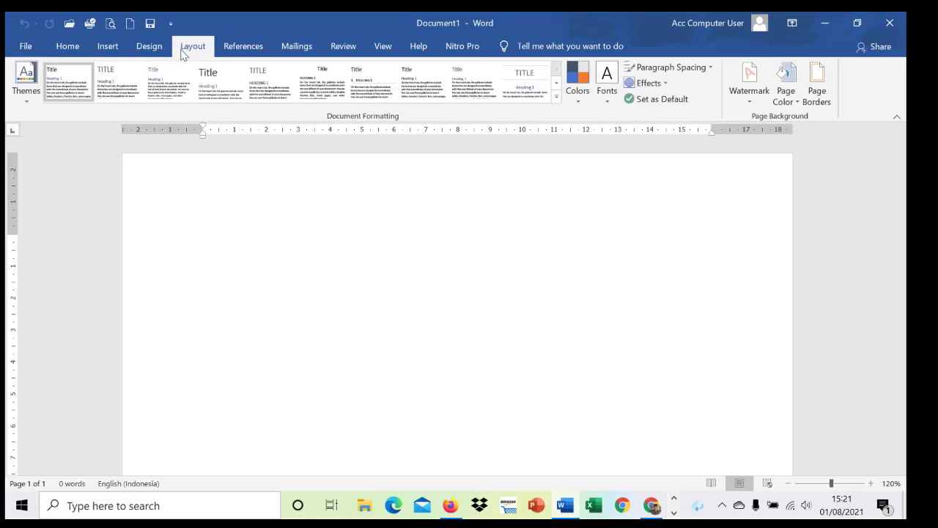
{"action": "left_click", "coordinate": [227, 52]}
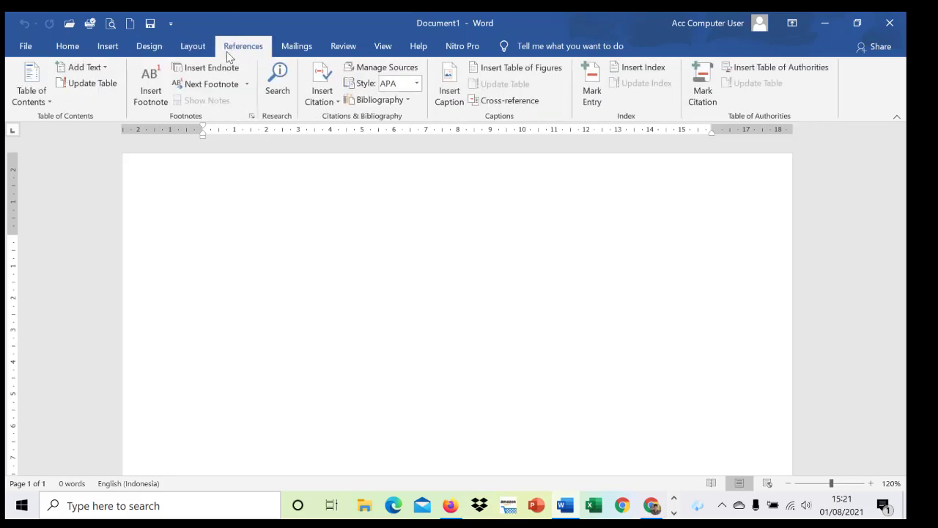
{"action": "left_click", "coordinate": [28, 47]}
{"action": "left_click", "coordinate": [26, 52]}
Hide the document's ruler and show it again.
{"action": "left_click", "coordinate": [381, 48]}
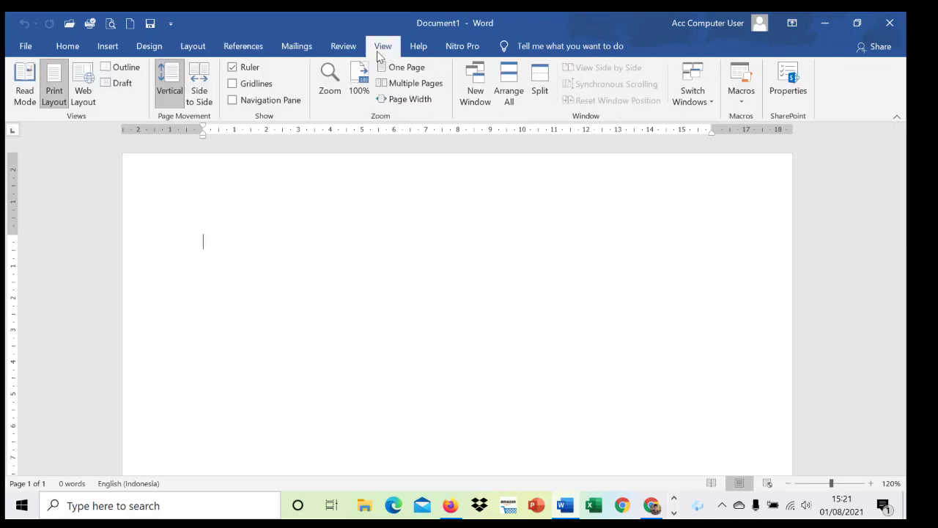
{"action": "left_click", "coordinate": [232, 67]}
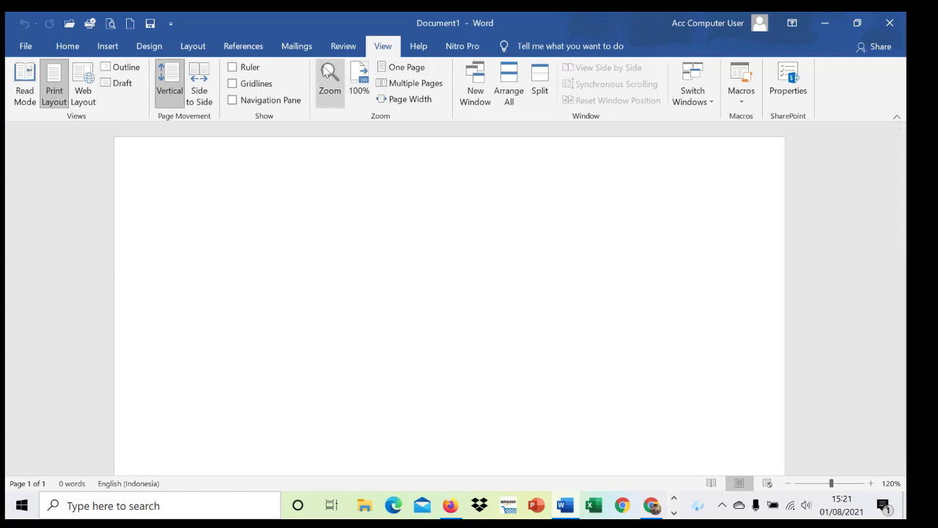
{"action": "left_click", "coordinate": [246, 66]}
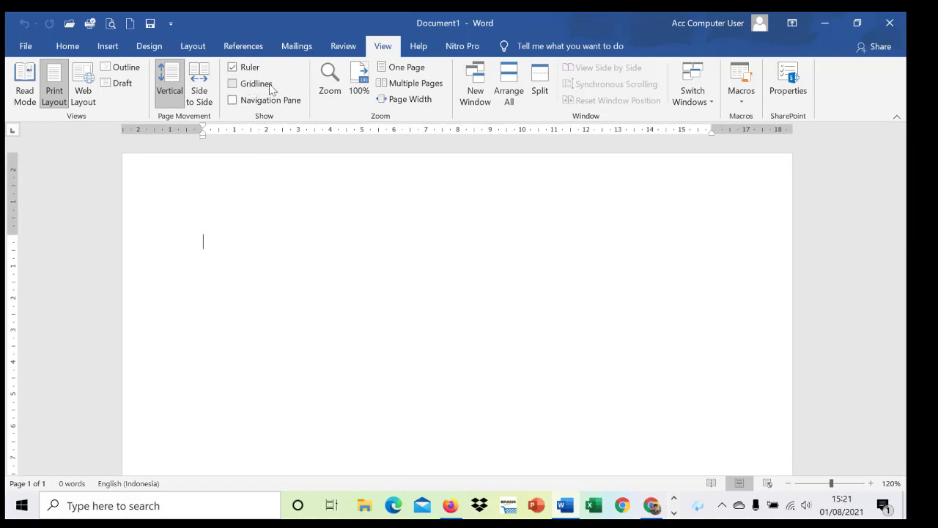
Show and hide the gridlines and the Navigation Pane in turn, and return to the Home commands.
{"action": "left_click", "coordinate": [248, 83]}
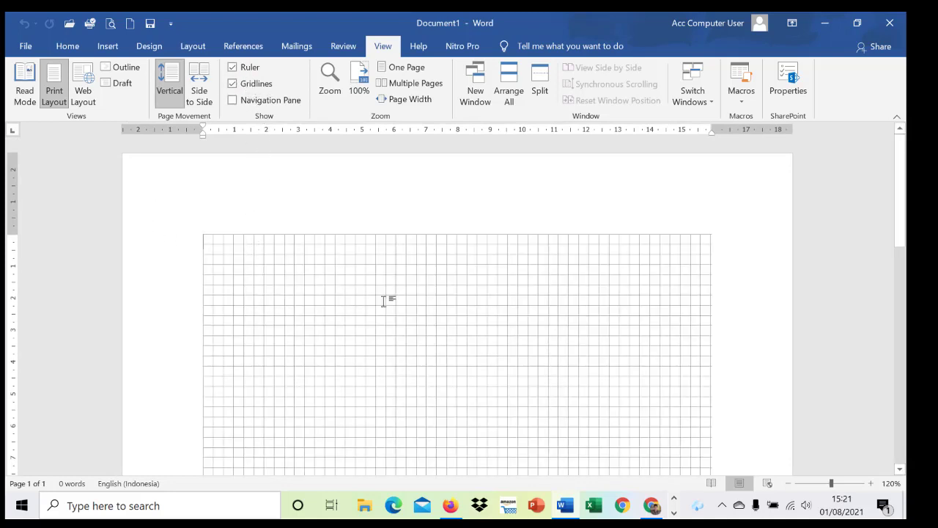
{"action": "left_click", "coordinate": [237, 87]}
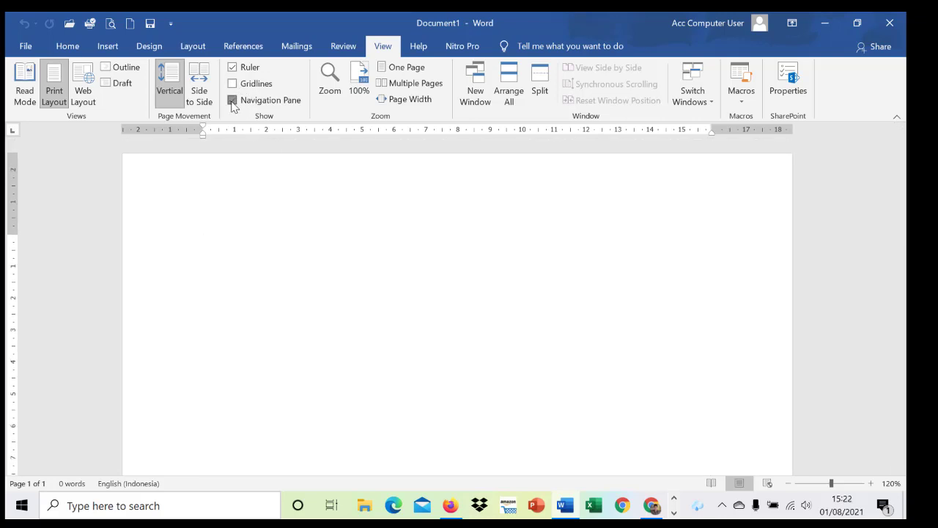
{"action": "left_click", "coordinate": [233, 100]}
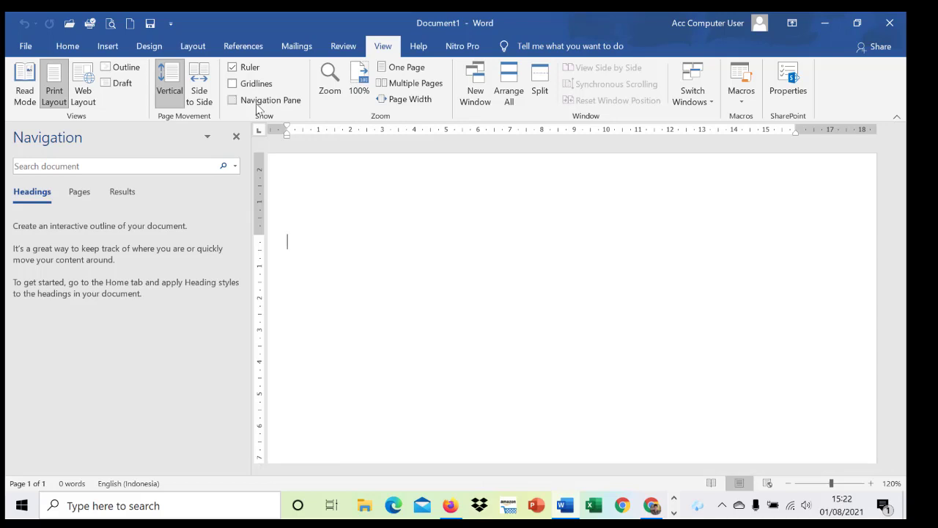
{"action": "left_click", "coordinate": [232, 100]}
{"action": "left_click", "coordinate": [68, 46]}
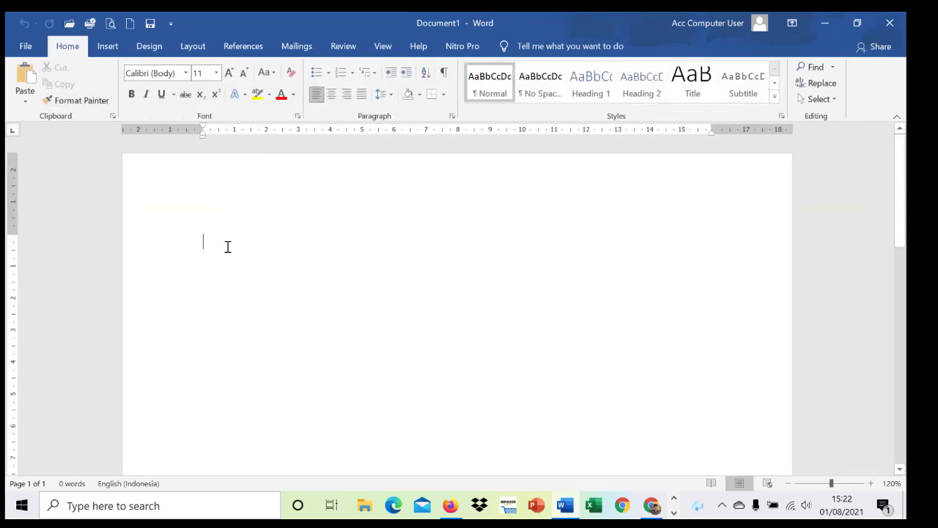
Enter "bbbbb" as sample text on the blank page.
{"action": "scroll", "coordinate": [245, 244], "scroll_direction": "down", "scroll_amount": 1}
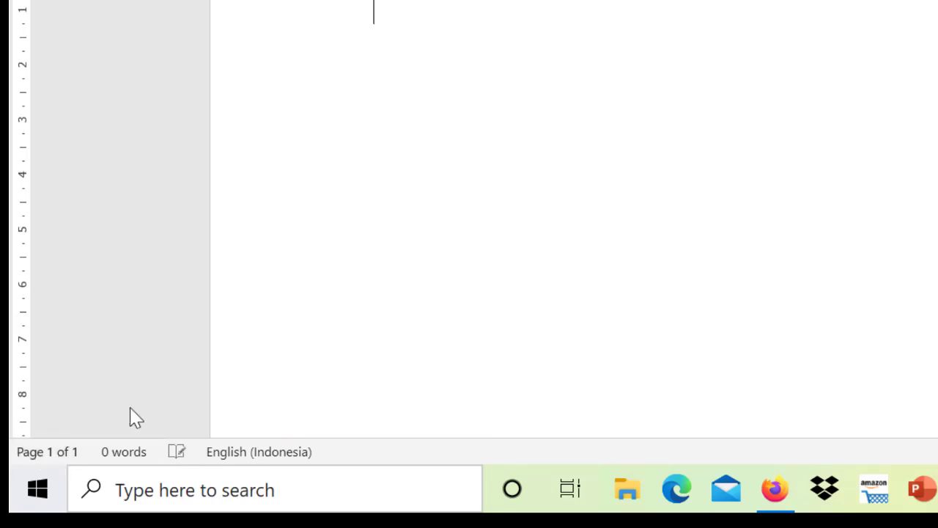
{"action": "type", "text": "bbbbb"}
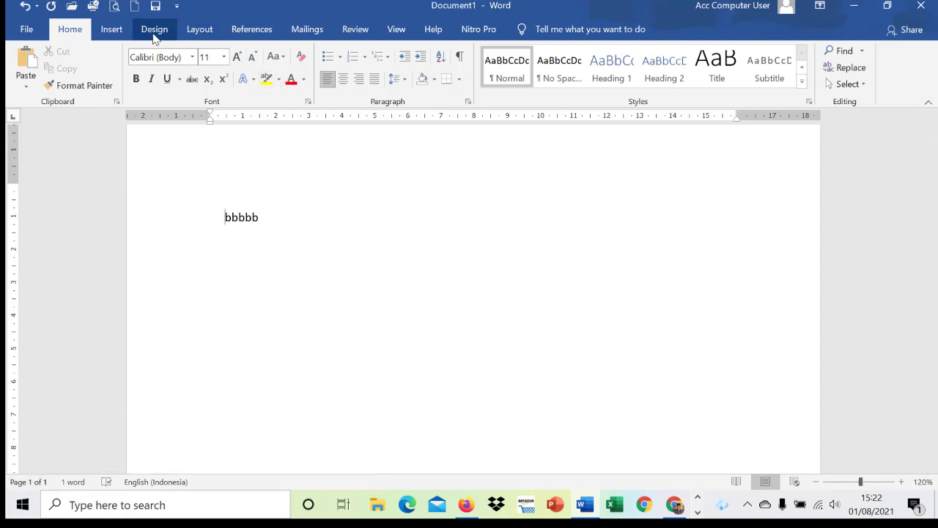
Insert a page break before the text "bbbbb" and place the cursor on the empty first page.
{"action": "left_click", "coordinate": [117, 33]}
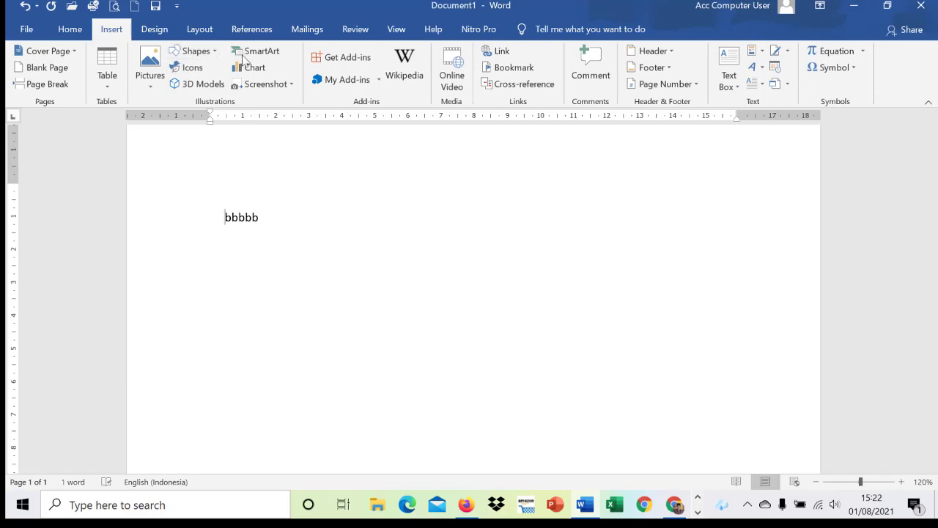
{"action": "left_click", "coordinate": [199, 29]}
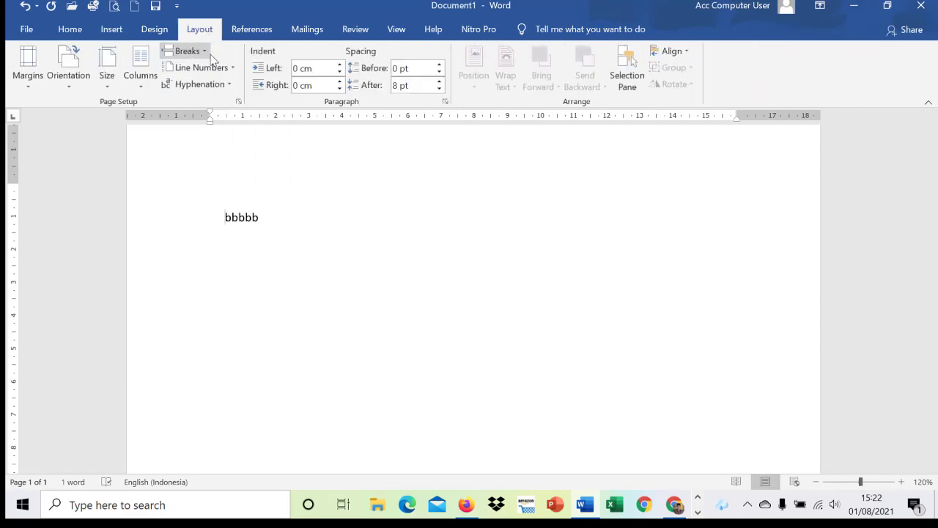
{"action": "left_click", "coordinate": [187, 51]}
{"action": "left_click", "coordinate": [200, 88]}
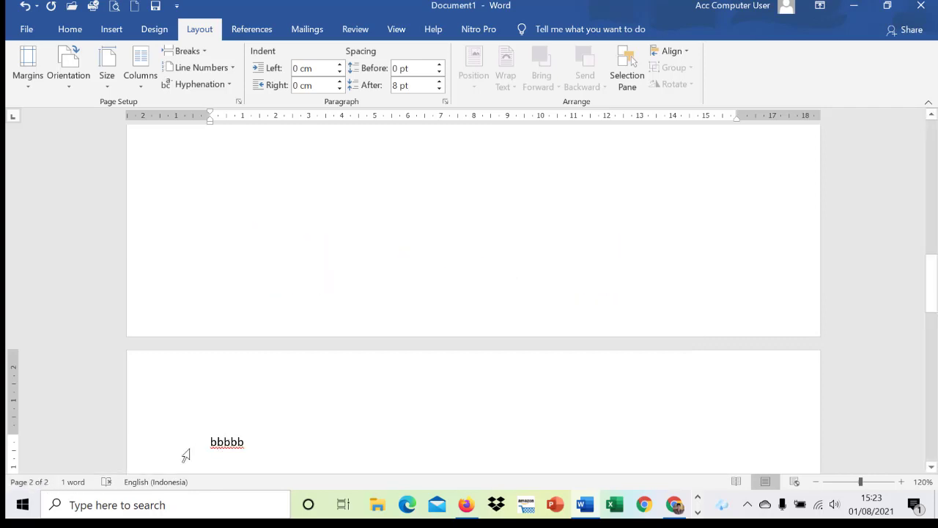
{"action": "scroll", "coordinate": [247, 353], "scroll_direction": "up", "scroll_amount": 10}
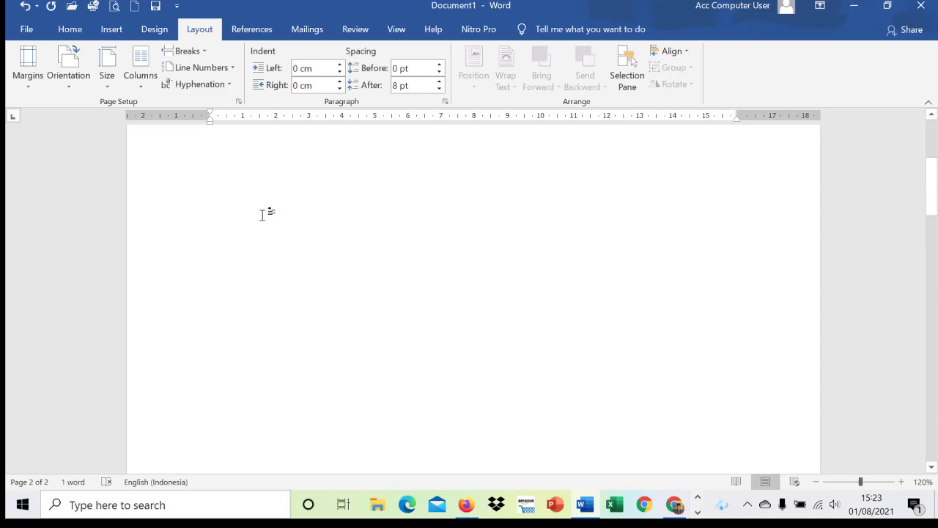
{"action": "left_click", "coordinate": [247, 196]}
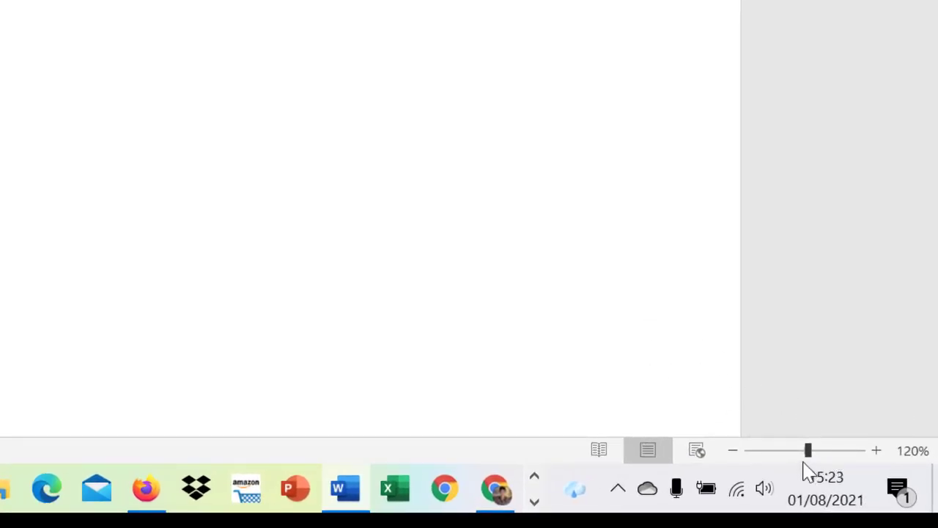
Zoom the document view out to 80%.
{"action": "left_click", "coordinate": [735, 451]}
{"action": "left_click", "coordinate": [735, 451]}
{"action": "left_click", "coordinate": [736, 451]}
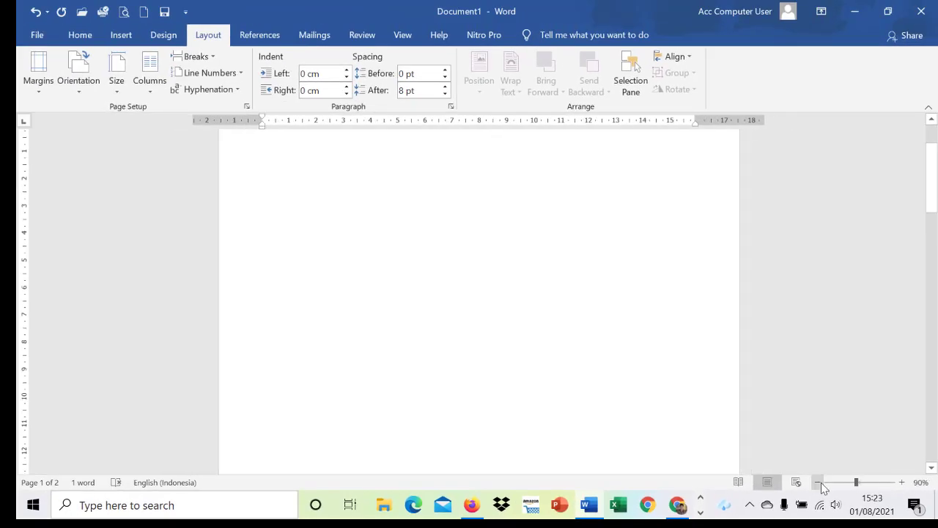
{"action": "left_click", "coordinate": [821, 485]}
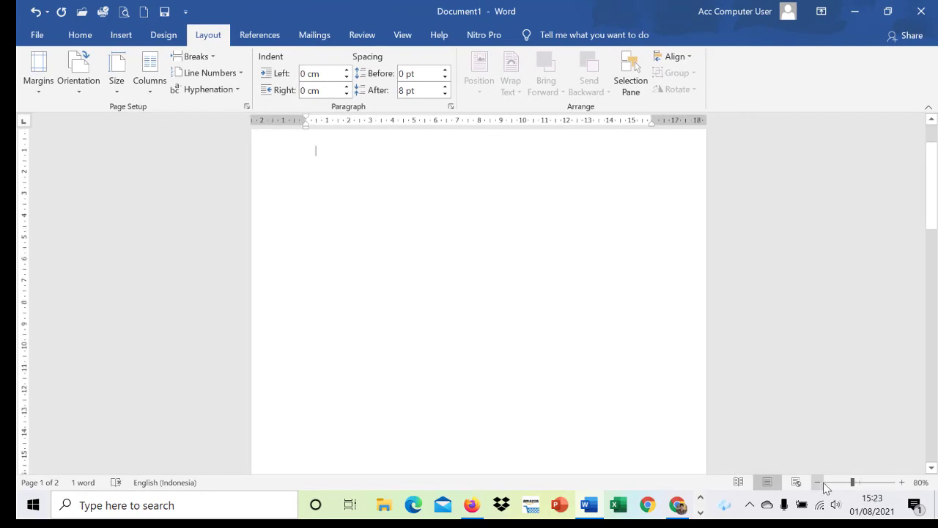
Zoom the document view in and out in small increments, ending at 130%.
{"action": "left_click", "coordinate": [903, 487]}
{"action": "left_click", "coordinate": [902, 487]}
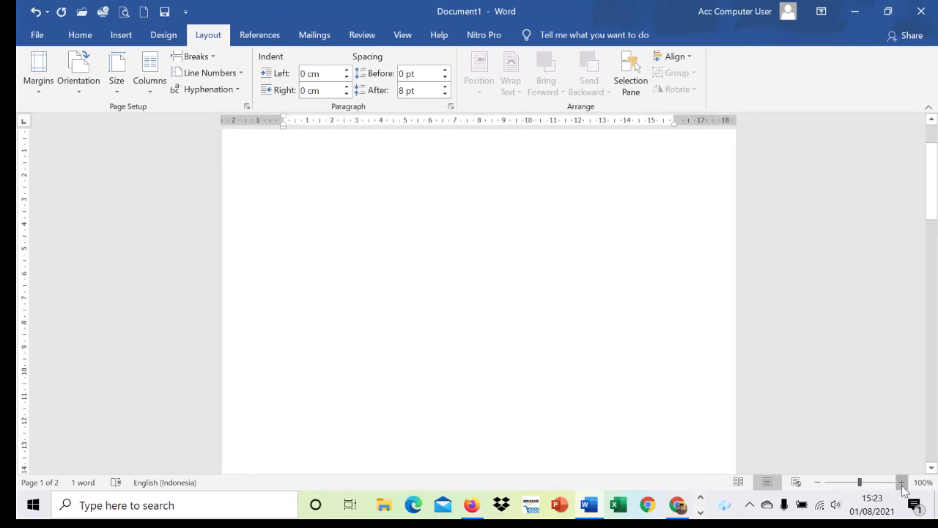
{"action": "left_click", "coordinate": [902, 485]}
{"action": "left_click", "coordinate": [902, 485]}
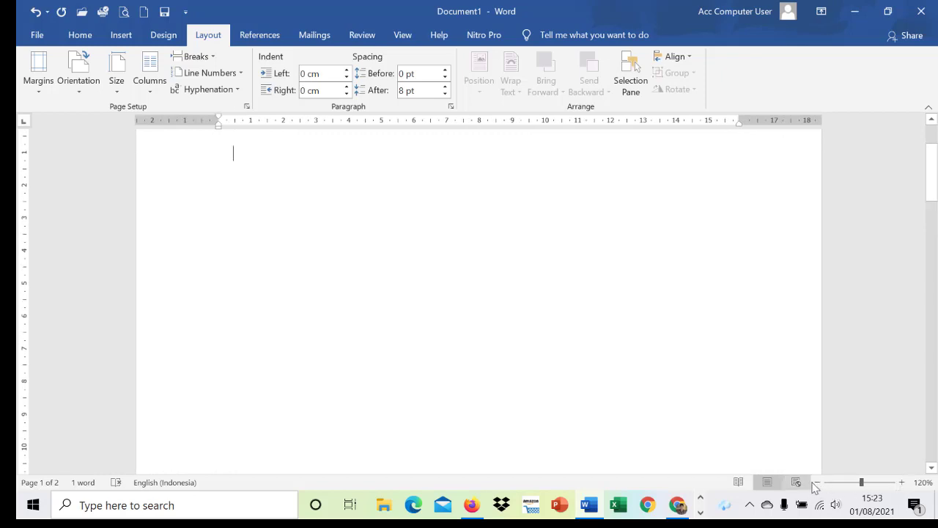
{"action": "left_click", "coordinate": [817, 484]}
{"action": "left_click", "coordinate": [902, 483]}
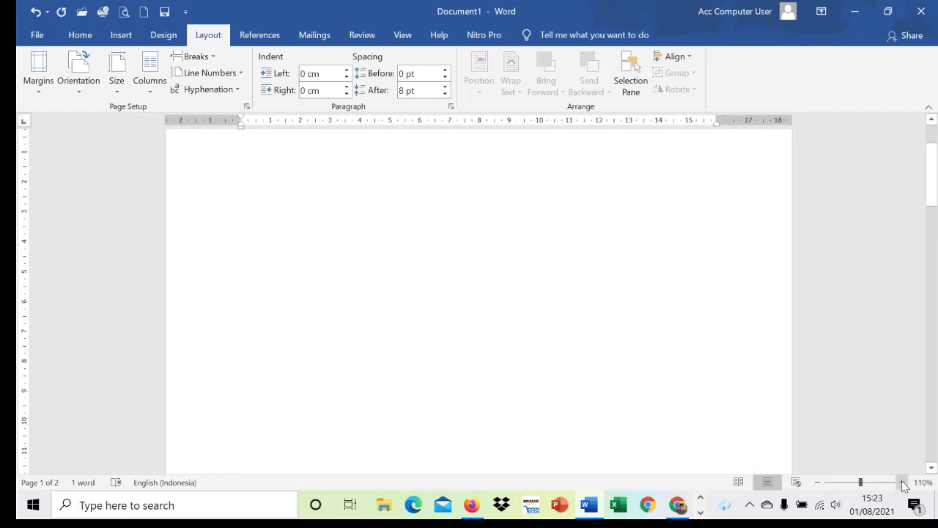
{"action": "left_click", "coordinate": [902, 485]}
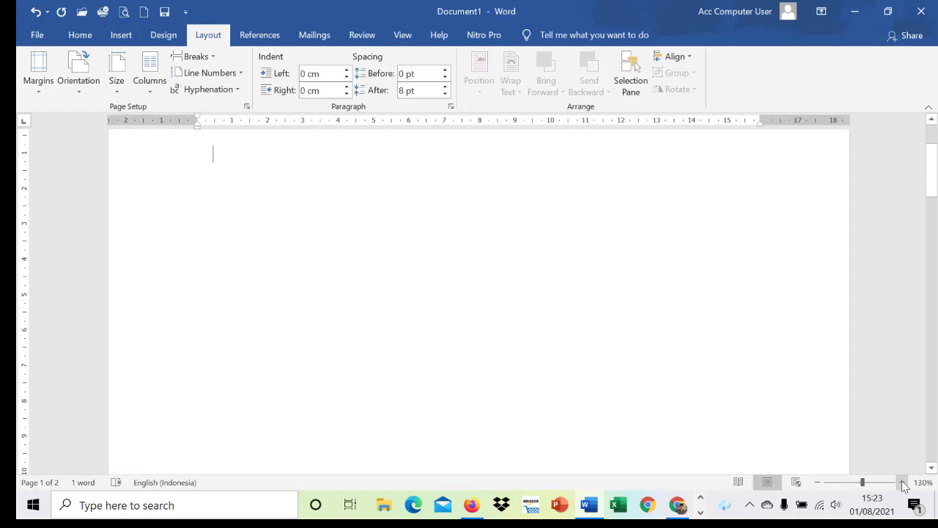
Zoom the document view out to 110% and display the Home commands.
{"action": "left_click", "coordinate": [819, 483]}
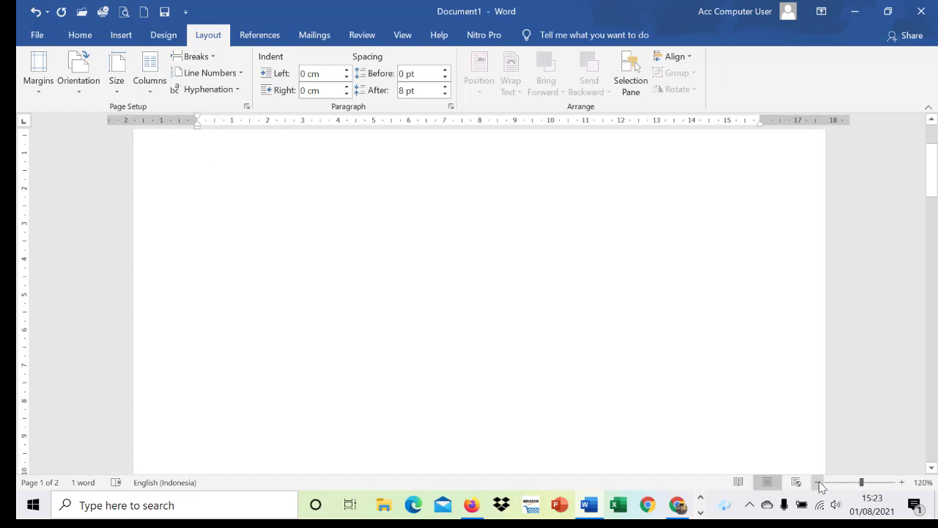
{"action": "left_click", "coordinate": [818, 483]}
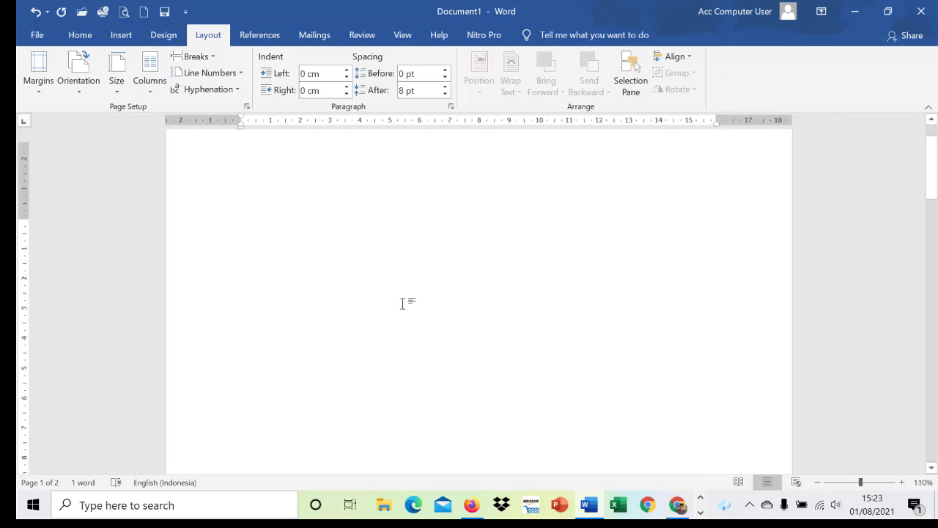
{"action": "left_click", "coordinate": [82, 36]}
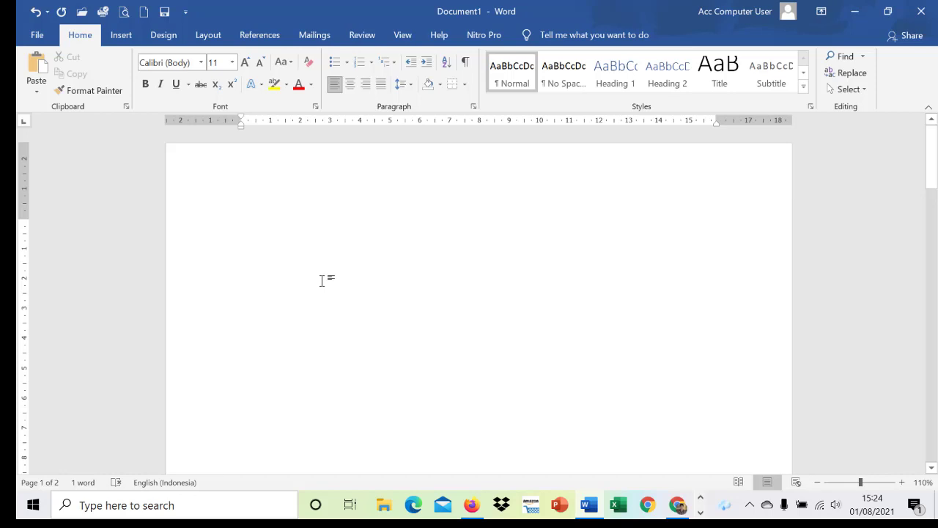
Enter the heading "PROGRAM PENGOLAH KATA" in capitals on the first page.
{"action": "key", "text": "Caps_Lock"}
{"action": "type", "text": "PROGRA"}
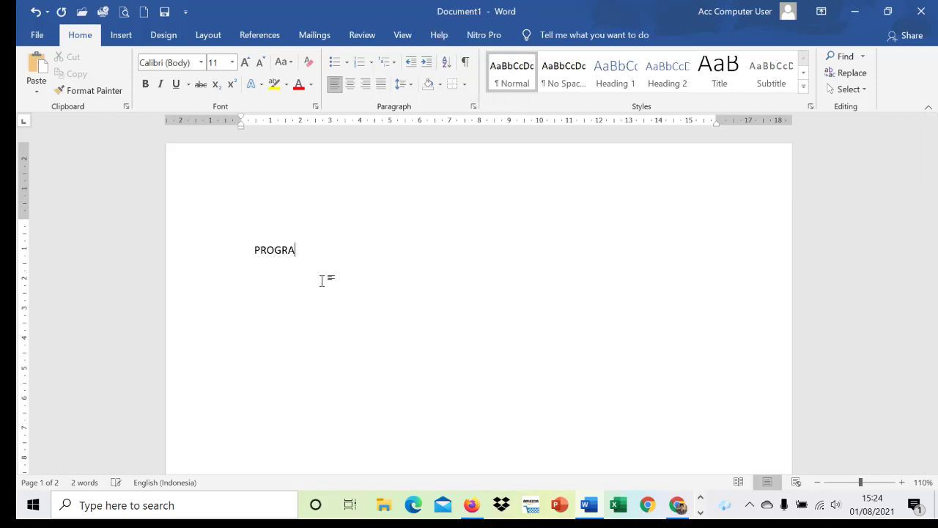
{"action": "type", "text": "M PENGOLAH KATA"}
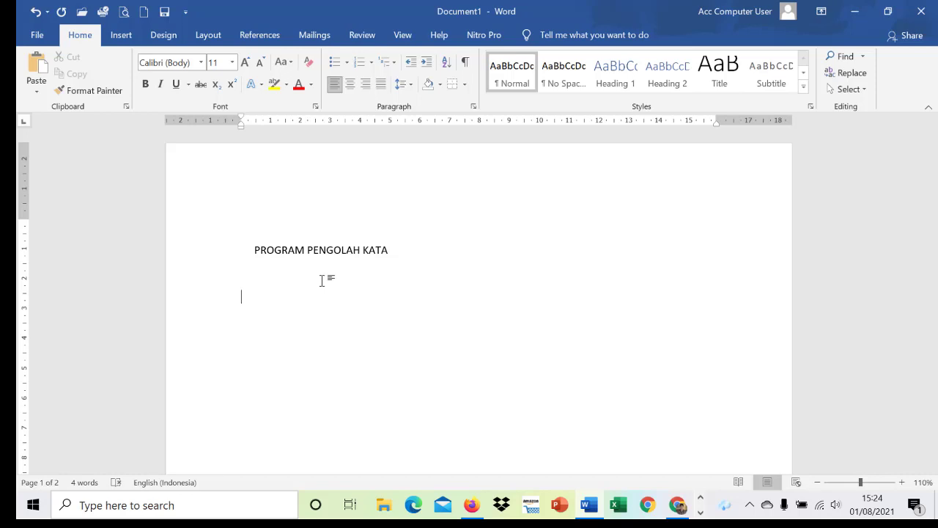
Begin the body paragraph below the heading with "Aplikasi pengolah kata atau word processor", leaving a blank line between them.
{"action": "key", "text": "Caps_Lock"}
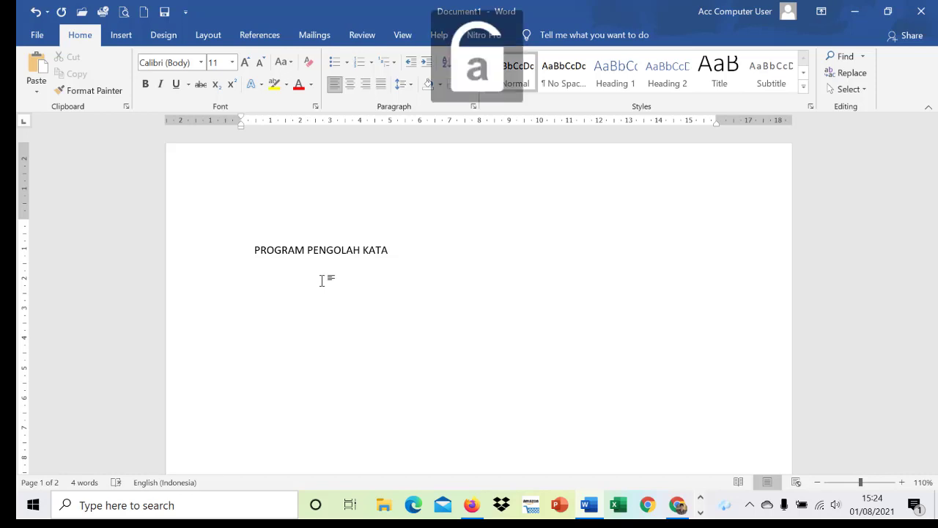
{"action": "type", "text": "Aplikasi"}
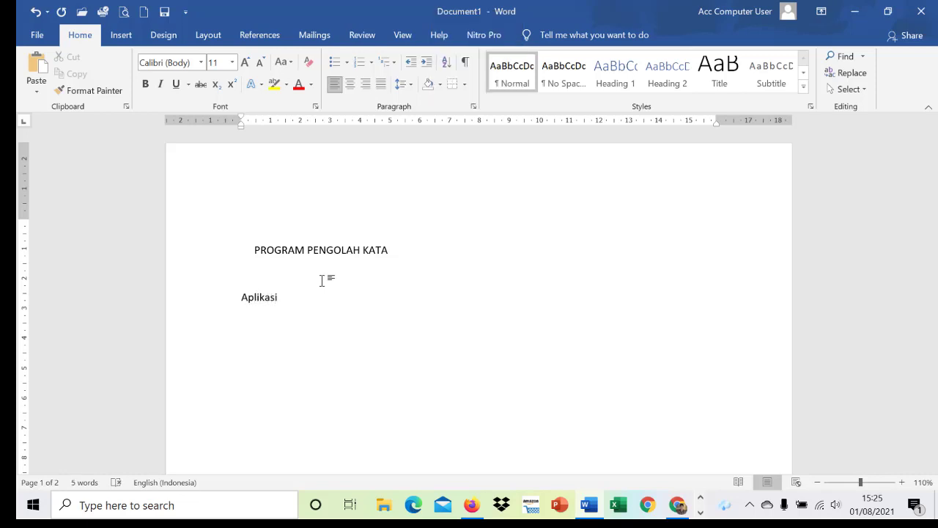
{"action": "type", "text": " pengolah kata atau "}
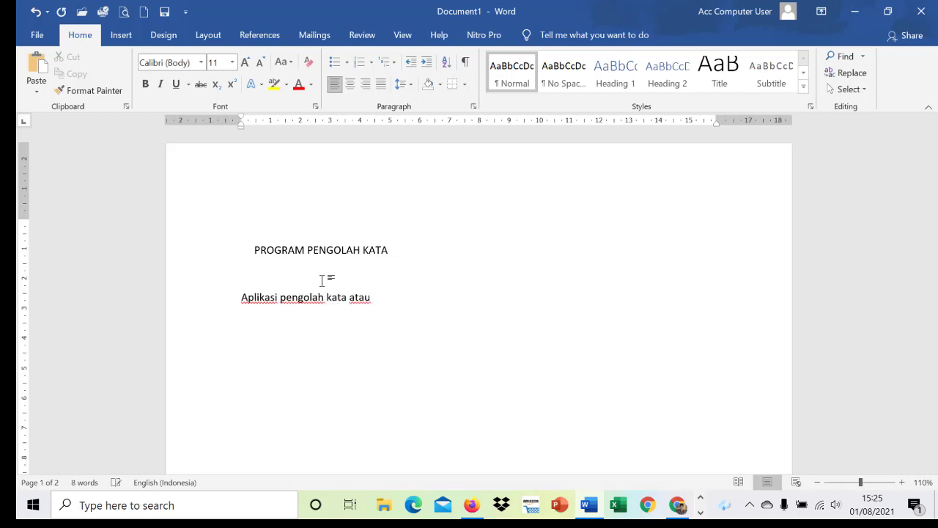
{"action": "type", "text": "word processor "}
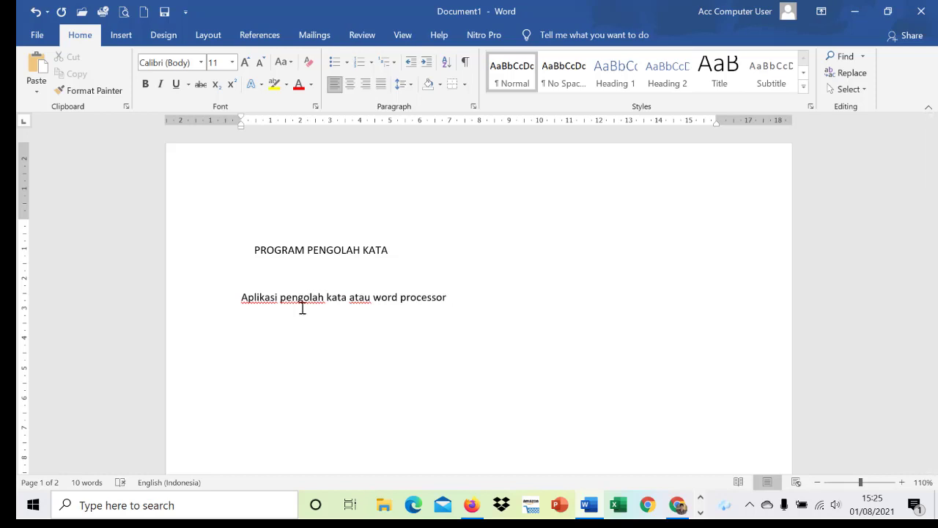
{"action": "type", "text": " adalah prog"}
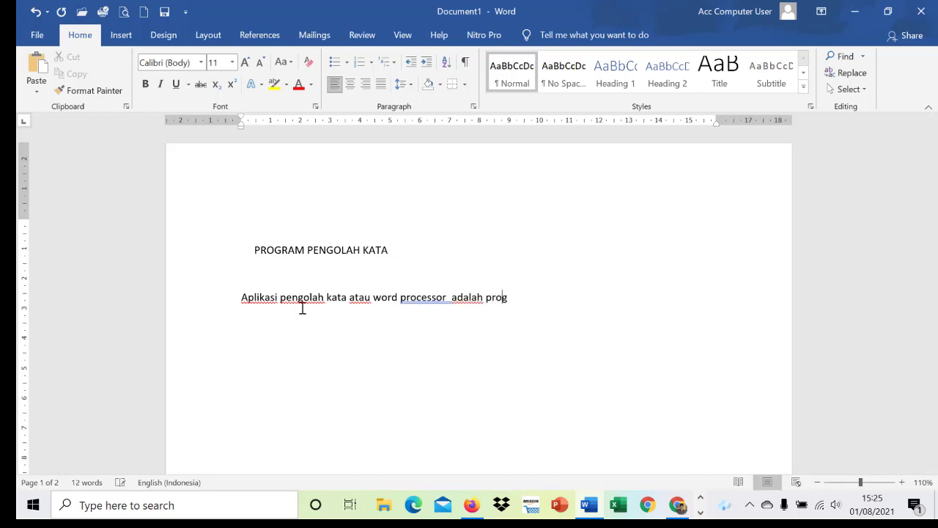
{"action": "type", "text": "ram pe"}
Continue the paragraph with "adalah program computer yang digunakan".
{"action": "key", "text": "BackSpace"}
{"action": "key", "text": "BackSpace"}
{"action": "type", "text": "kom"}
{"action": "type", "text": "puter"}
{"action": "type", "text": " yan"}
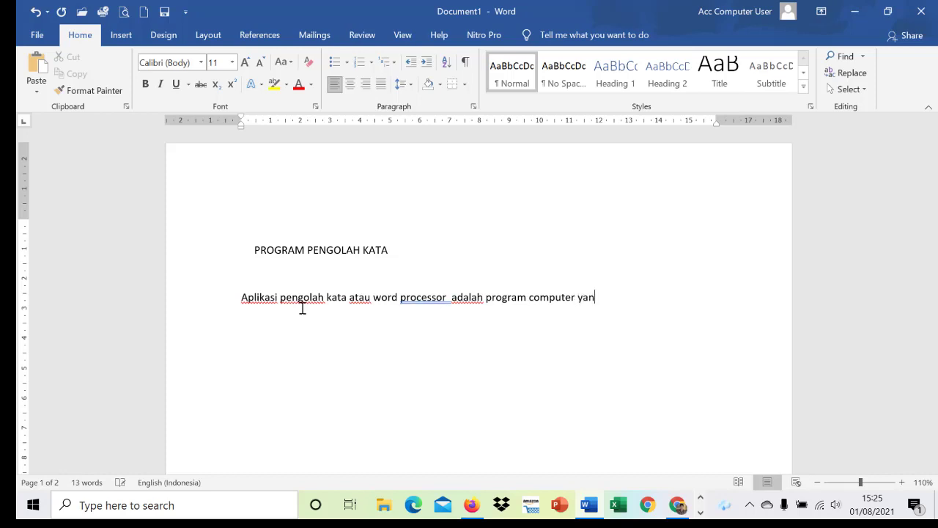
{"action": "type", "text": "g diguakan"}
{"action": "key", "text": "BackSpace"}
{"action": "key", "text": "BackSpace"}
{"action": "key", "text": "BackSpace"}
{"action": "key", "text": "BackSpace"}
{"action": "type", "text": "nakan"}
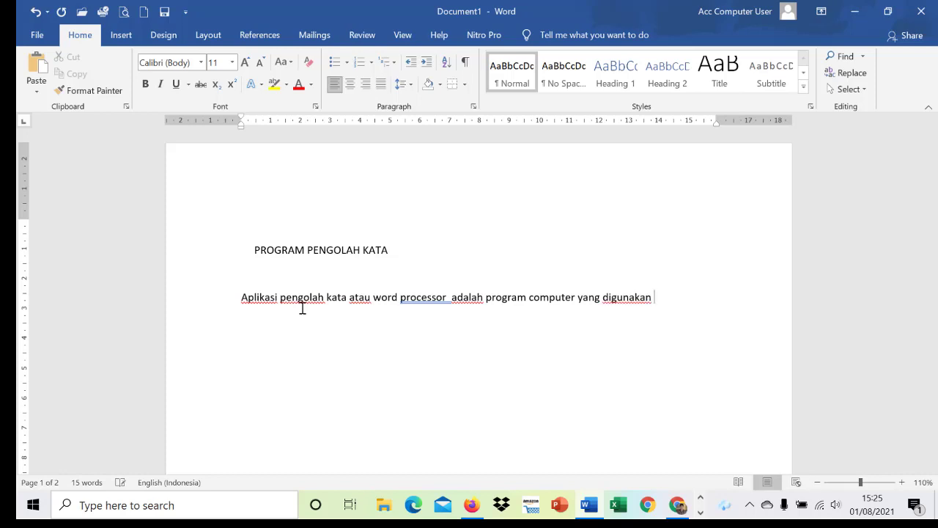
{"action": "type", "text": " untuk menuliskan "}
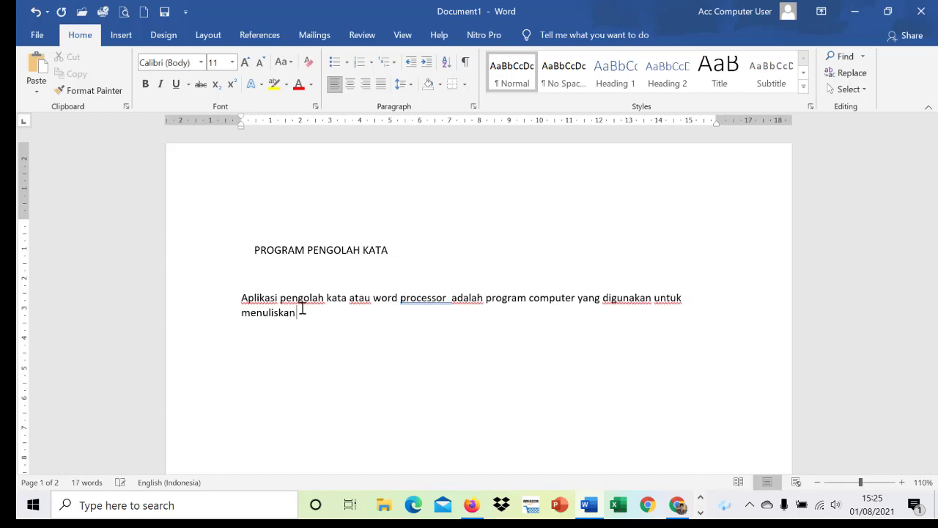
{"action": "type", "text": "teks. Dengan "}
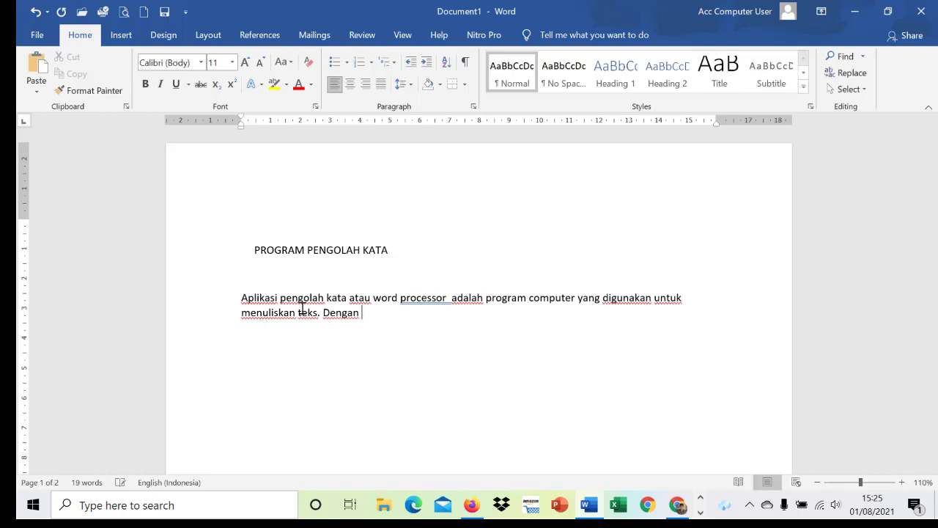
{"action": "type", "text": "menggunakan a"}
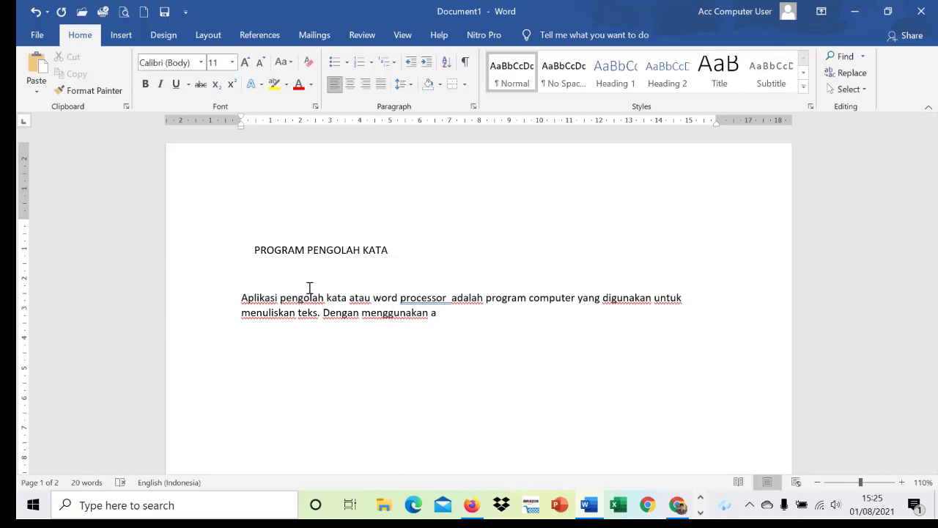
{"action": "type", "text": "plikasi penolah kata"}
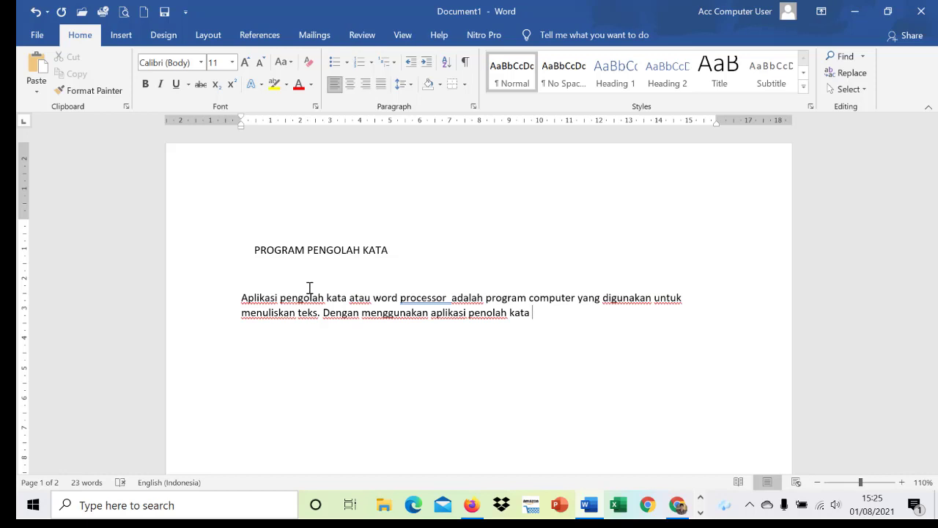
{"action": "type", "text": " , kita dapat"}
Continue the second sentence with ", kita dapat megubah, membetulkan".
{"action": "type", "text": "megubah"}
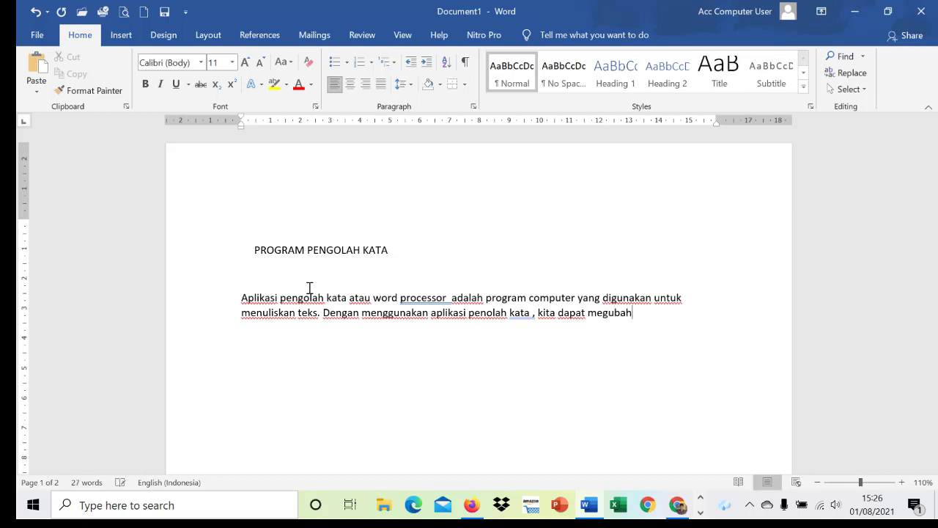
{"action": "type", "text": ", membetulkan"}
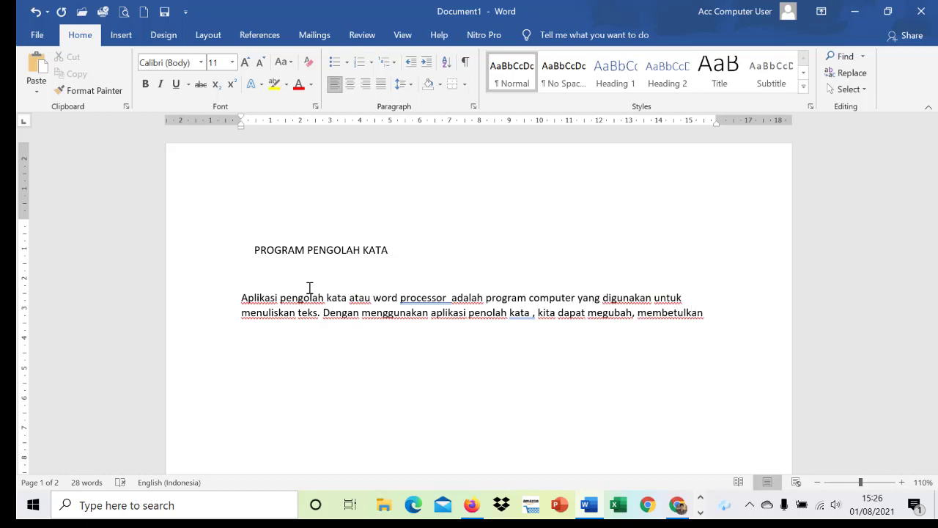
Extend the list of verbs in the second sentence with ", menghapus, menambah dan menyisipkan".
{"action": "key", "text": "BackSpace"}
{"action": "type", "text": ", mengh"}
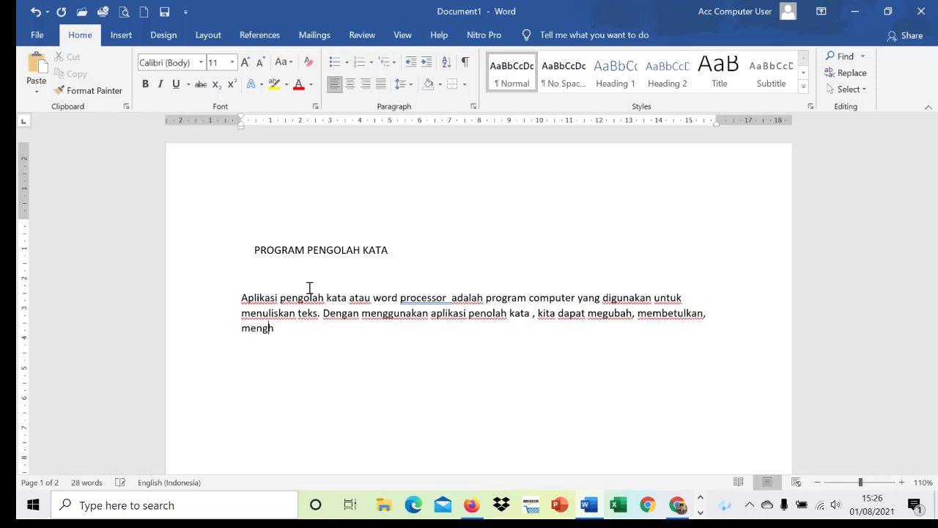
{"action": "type", "text": "apus, menamb"}
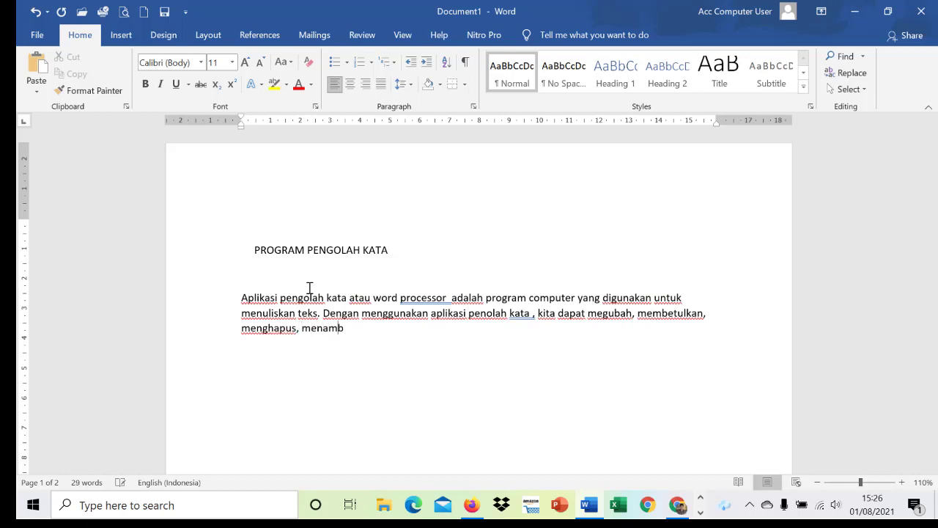
{"action": "type", "text": "ah dan menyisipka"}
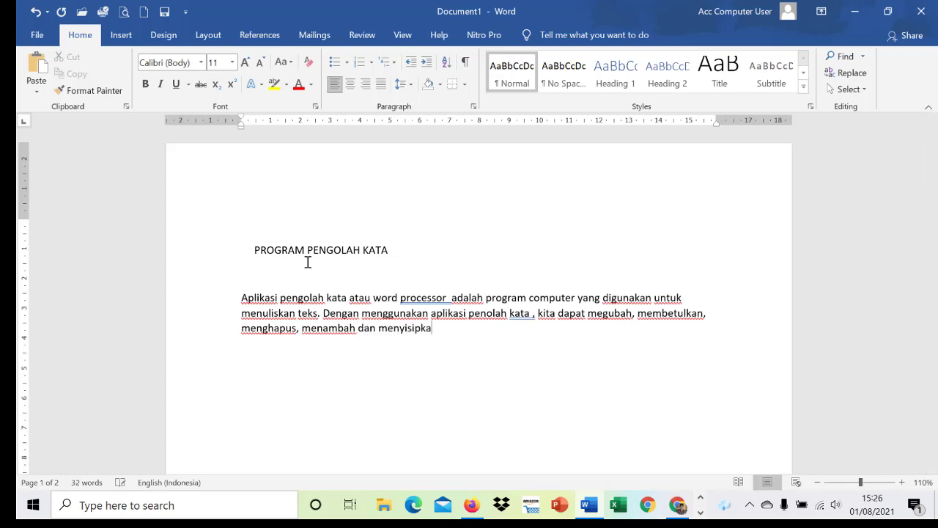
{"action": "type", "text": "n huruf atau "}
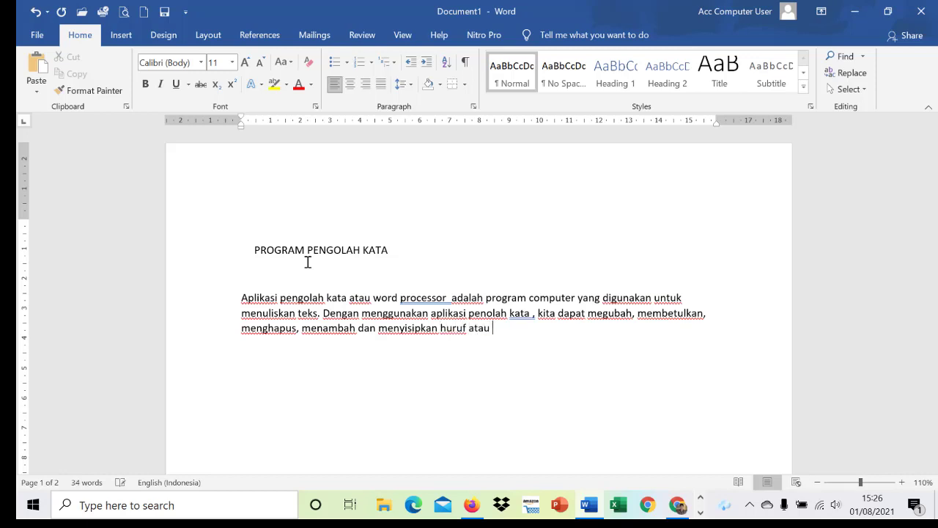
{"action": "type", "text": "kata"}
Complete the second sentence with "huruf atau kata.".
{"action": "left_click", "coordinate": [902, 483]}
{"action": "left_click", "coordinate": [902, 483]}
{"action": "left_click", "coordinate": [902, 482]}
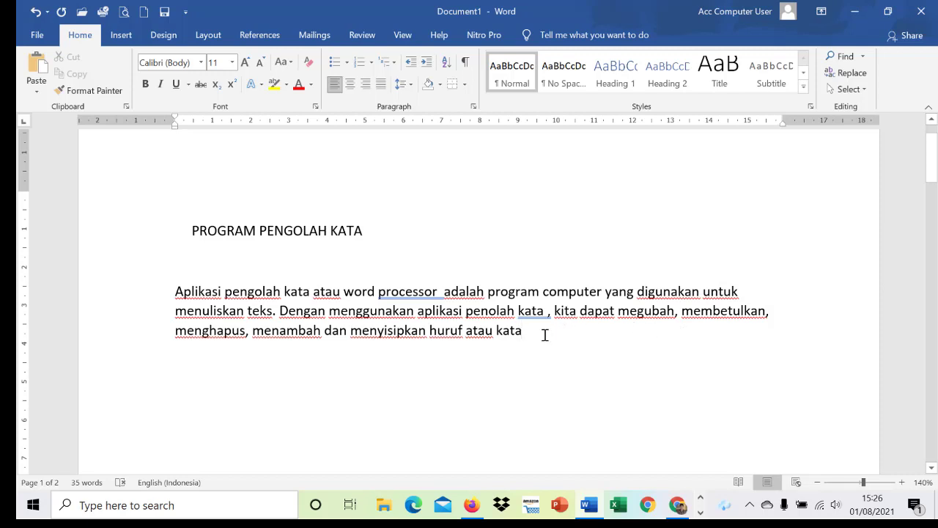
{"action": "type", "text": "."}
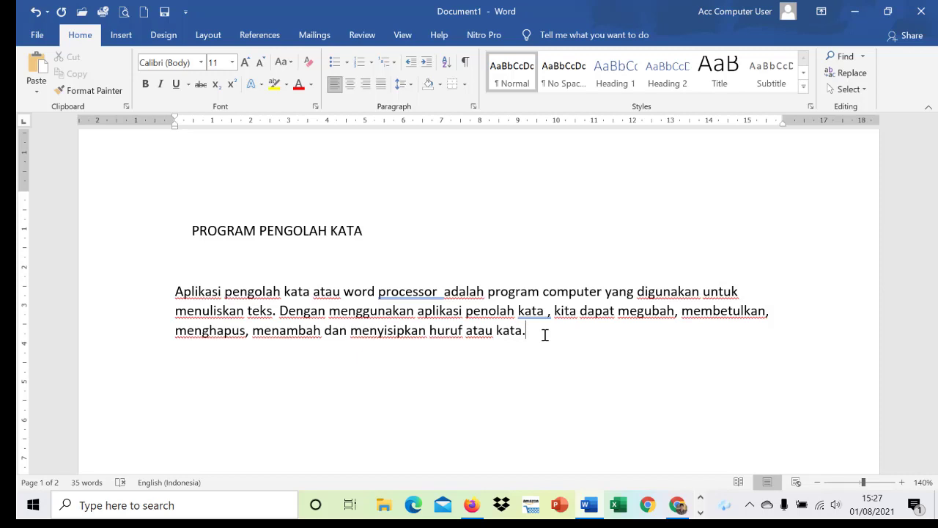
Start a new indented paragraph after the body text and indent the first line of the paragraph beginning "Aplikasi".
{"action": "key", "text": "Return"}
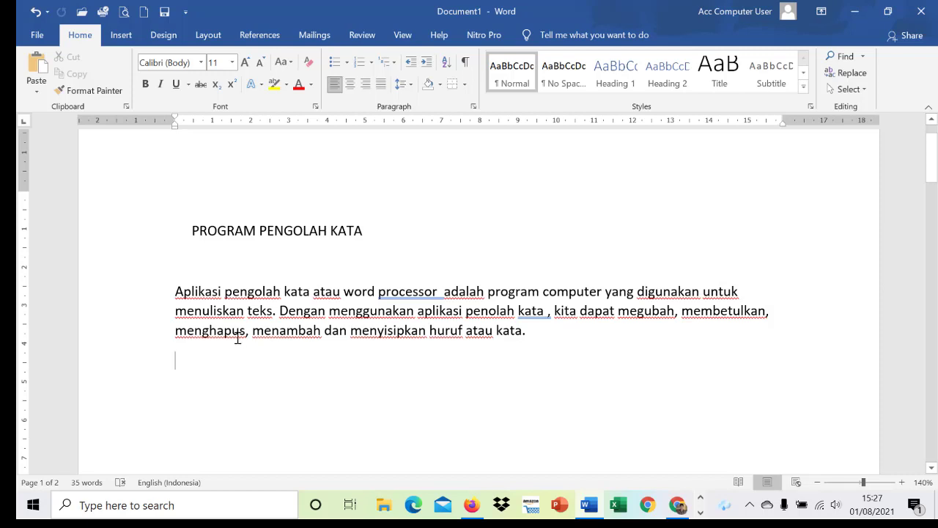
{"action": "key", "text": "Tab"}
{"action": "key", "text": "Tab"}
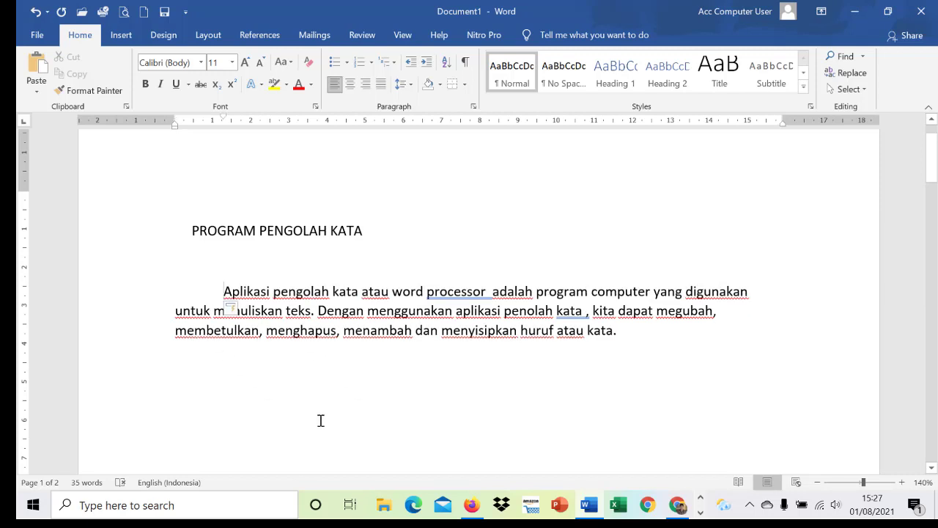
Enter "Pengolah kata saat ini" as the start of the second body paragraph.
{"action": "left_click", "coordinate": [242, 366]}
{"action": "type", "text": "Peng"}
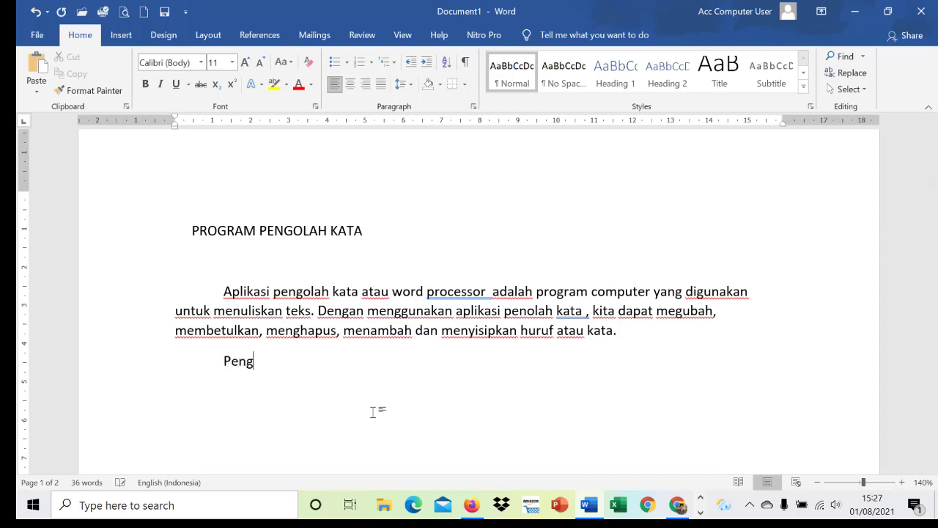
{"action": "type", "text": "oaha"}
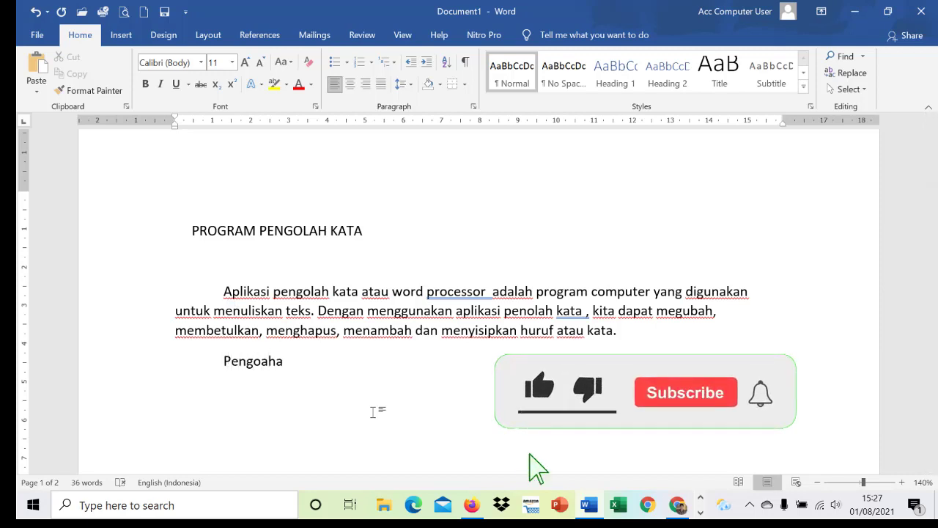
{"action": "key", "text": "BackSpace"}
{"action": "key", "text": "BackSpace"}
{"action": "key", "text": "BackSpace"}
{"action": "key", "text": "BackSpace"}
{"action": "type", "text": "lah"}
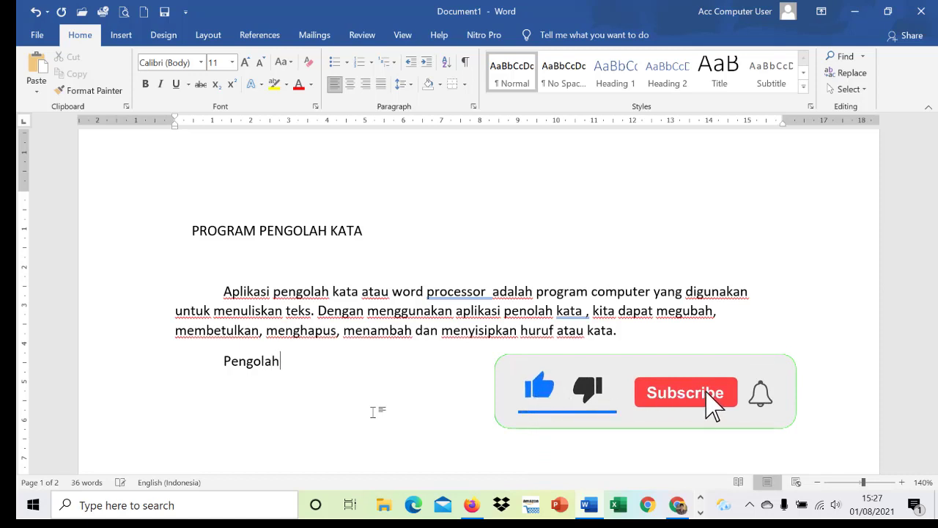
{"action": "type", "text": " kata"}
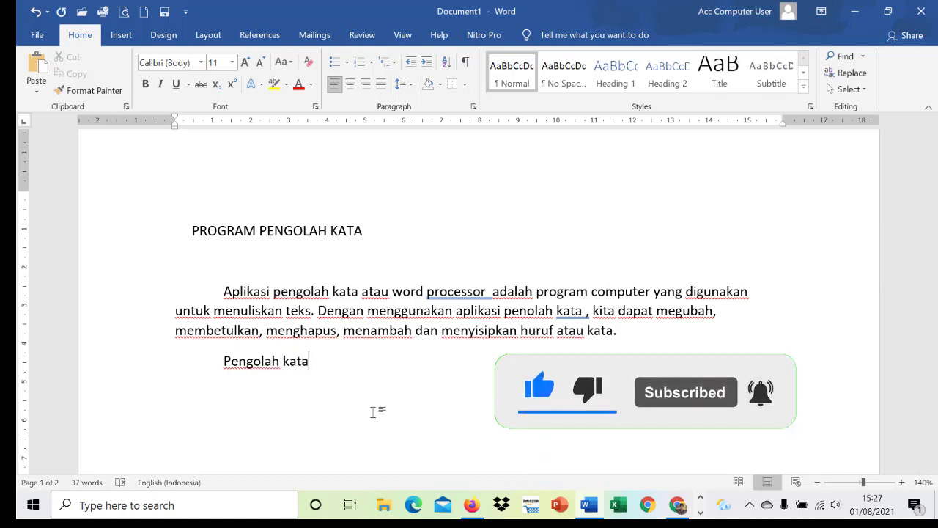
{"action": "type", "text": " sa"}
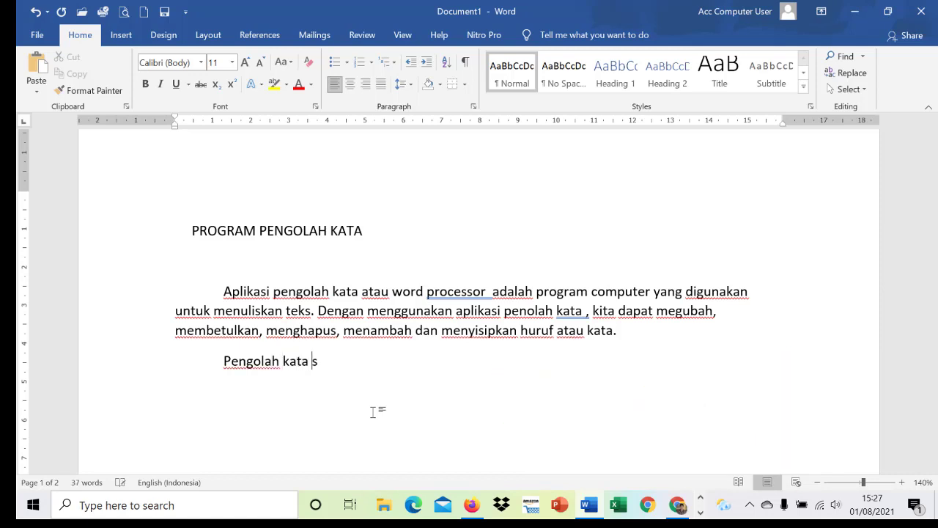
{"action": "type", "text": "at ini"}
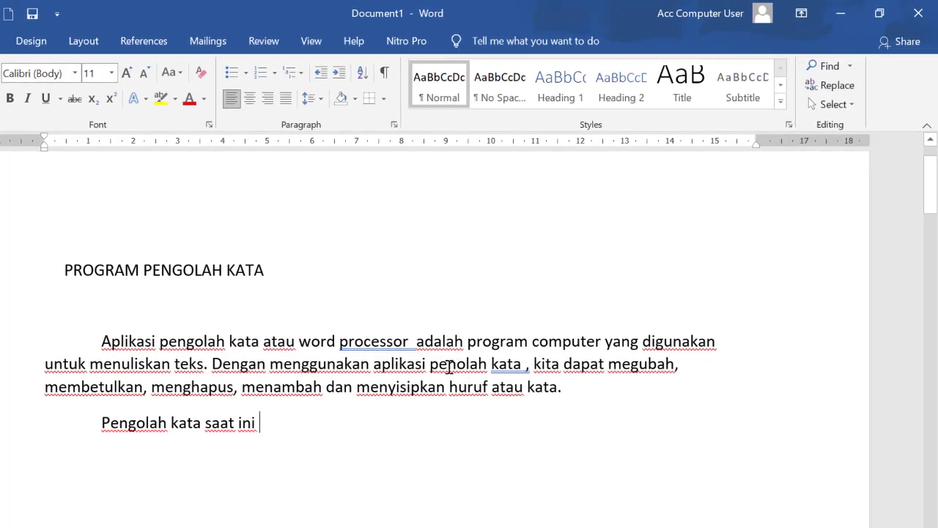
Correct "penolah" to "pengolah" in the first body paragraph and return the cursor to the end of "Pengolah kata saat ini".
{"action": "left_click", "coordinate": [456, 364]}
{"action": "type", "text": "g"}
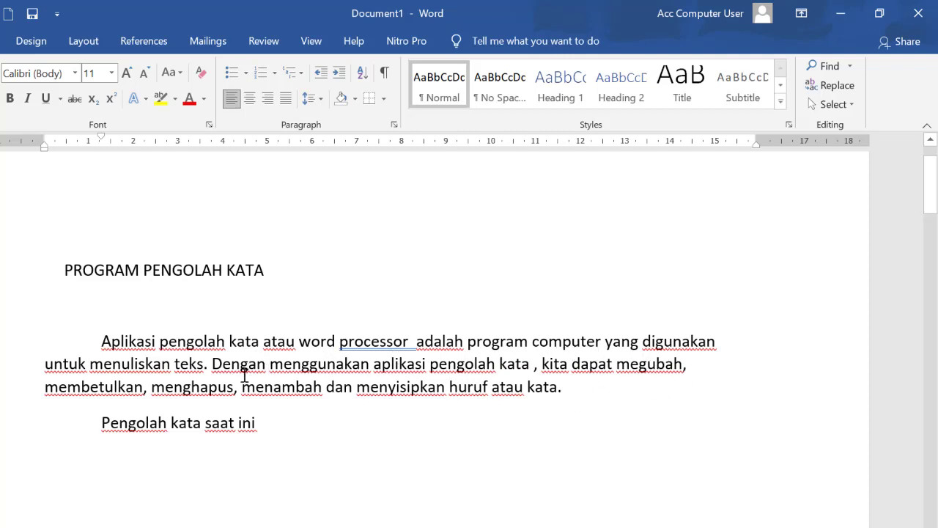
{"action": "left_click", "coordinate": [260, 421]}
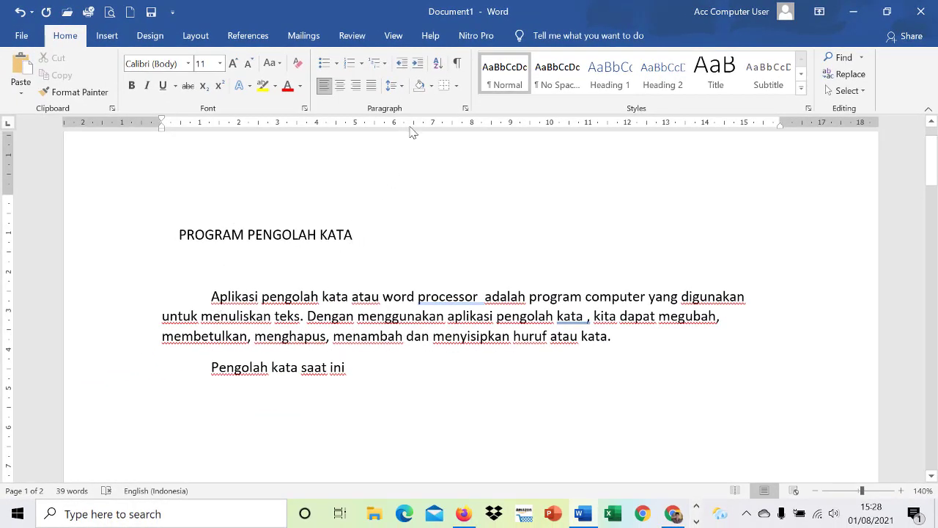
Show the paragraph marks and other hidden formatting symbols in the document.
{"action": "left_click", "coordinate": [456, 66]}
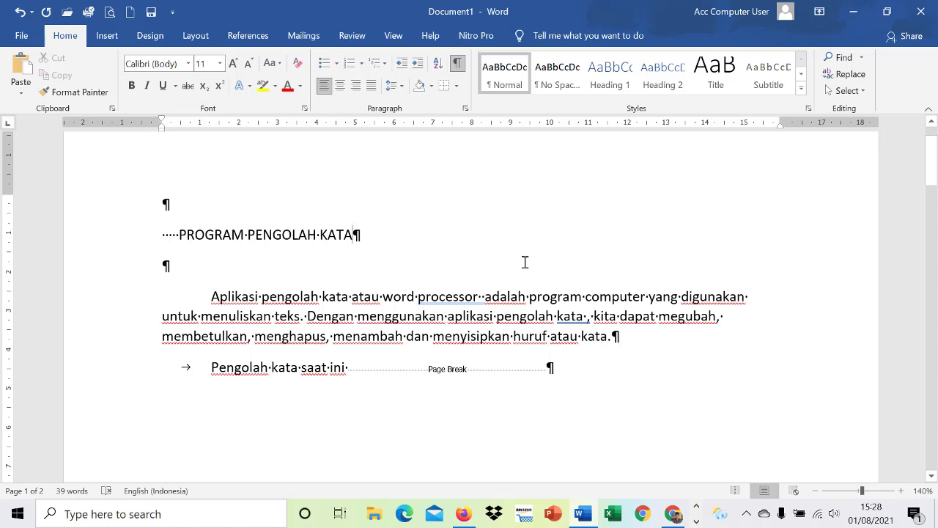
Hide the paragraph marks and other formatting symbols in the document.
{"action": "left_click", "coordinate": [458, 64]}
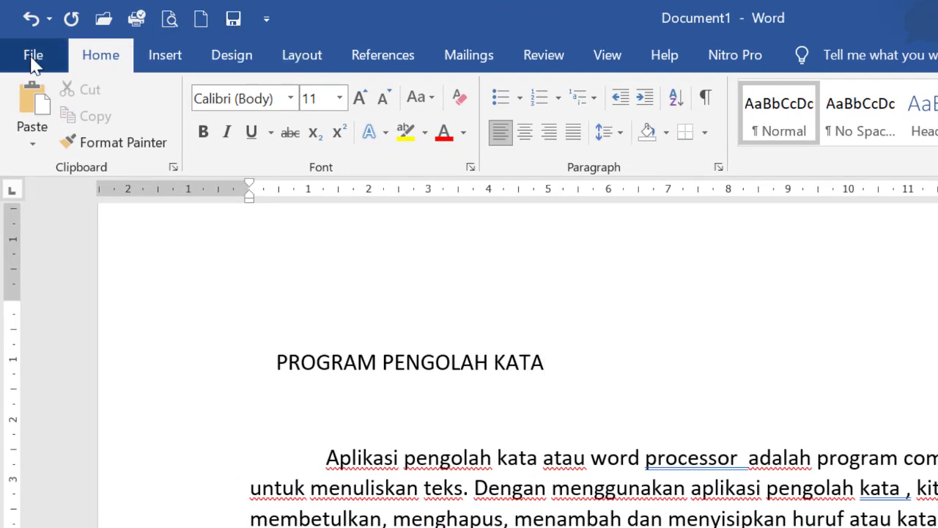
Start saving the document and choose the CLUB COMPUTER folder on drive D as its location.
{"action": "left_click", "coordinate": [233, 21]}
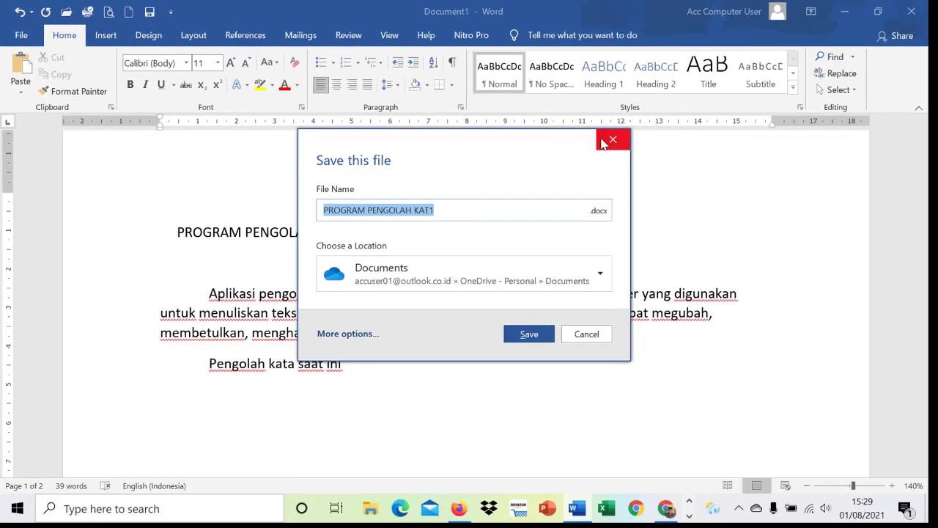
{"action": "left_click", "coordinate": [605, 141]}
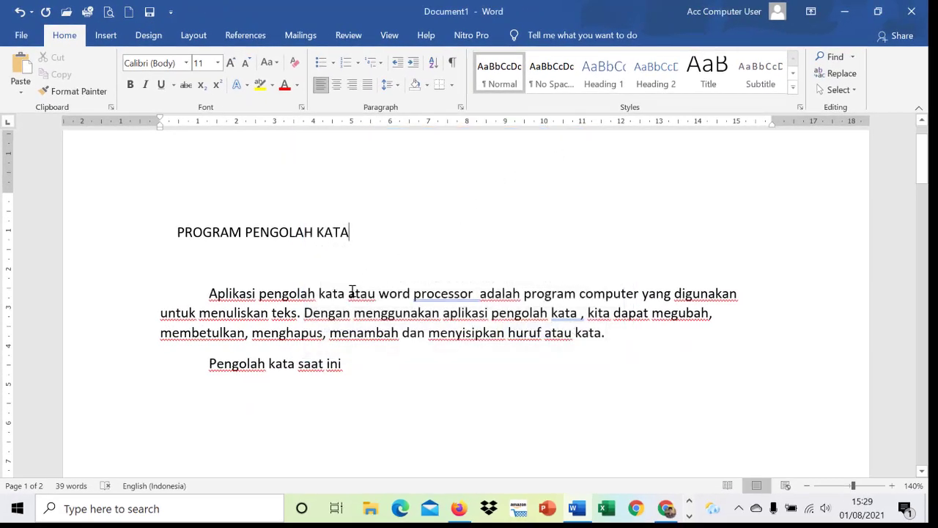
{"action": "key", "text": "ctrl+s"}
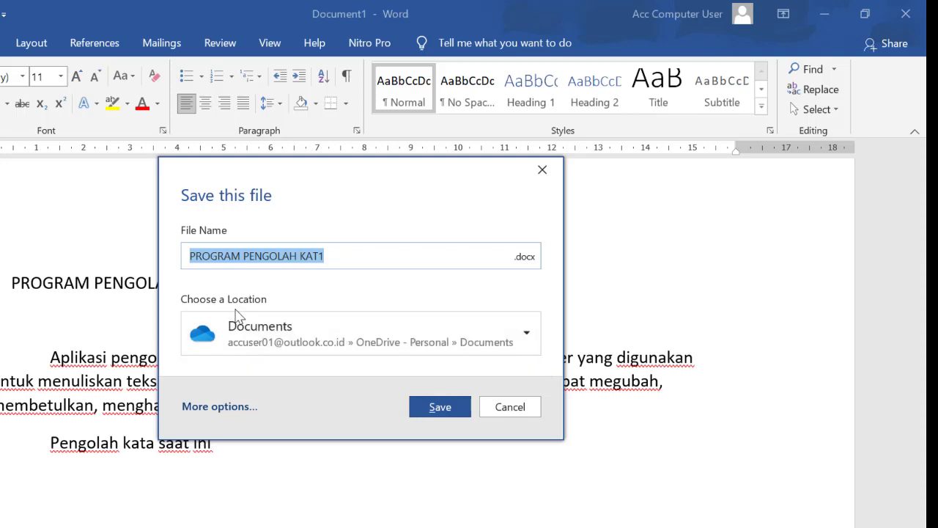
{"action": "key", "text": "BackSpace"}
{"action": "left_click", "coordinate": [280, 333]}
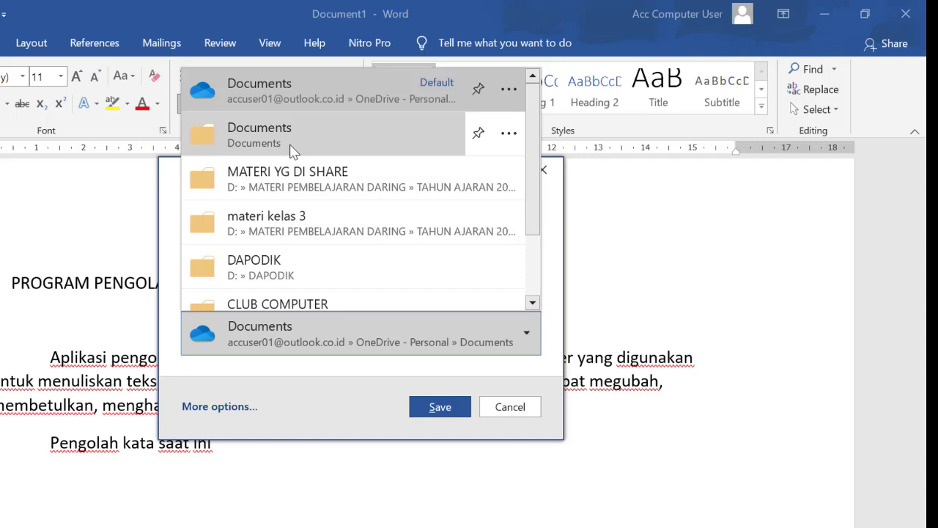
{"action": "scroll", "coordinate": [297, 157], "scroll_direction": "down", "scroll_amount": 2}
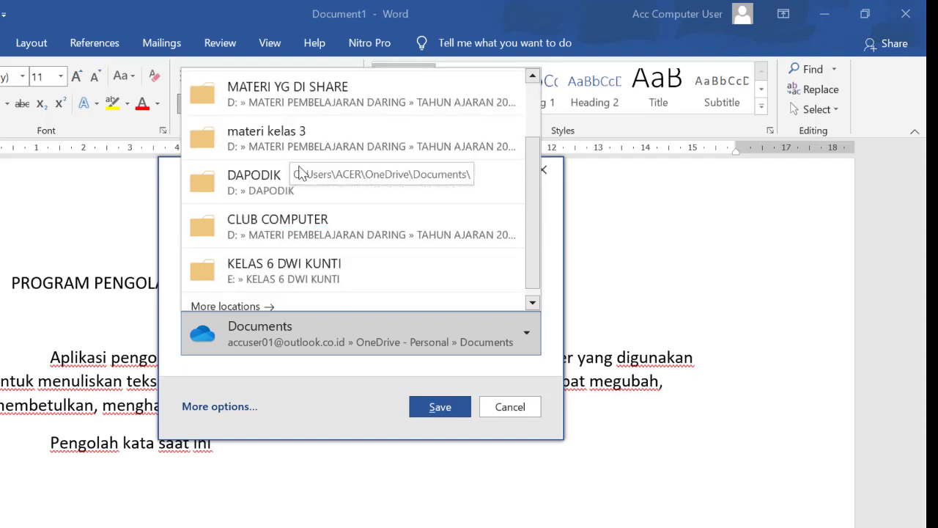
{"action": "scroll", "coordinate": [300, 172], "scroll_direction": "down", "scroll_amount": 1}
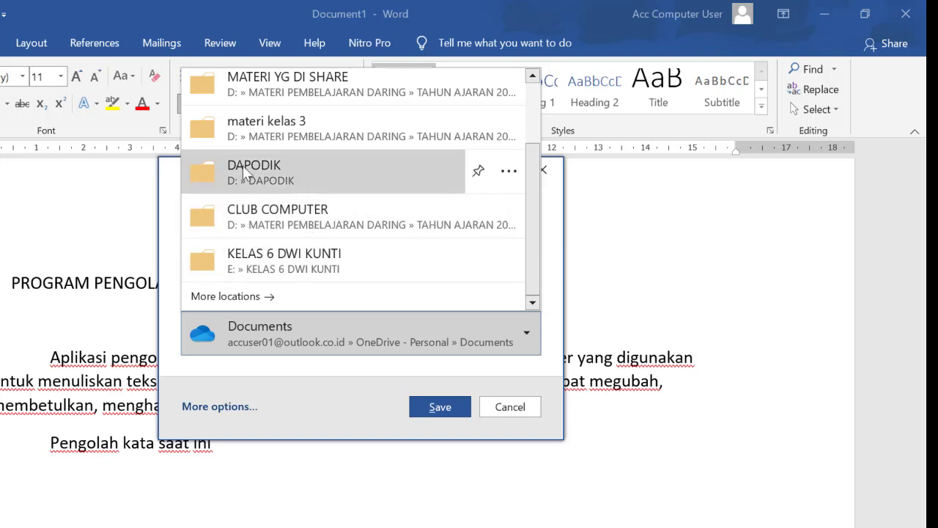
{"action": "left_click", "coordinate": [262, 229]}
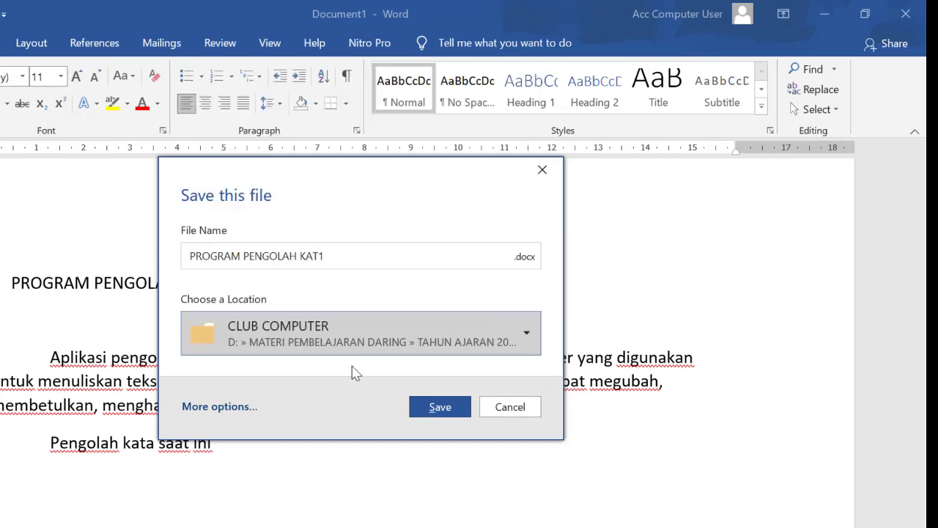
Name the file "Pengenalan lembar kerja MS Word" and save it as a .docx document.
{"action": "left_click", "coordinate": [347, 258]}
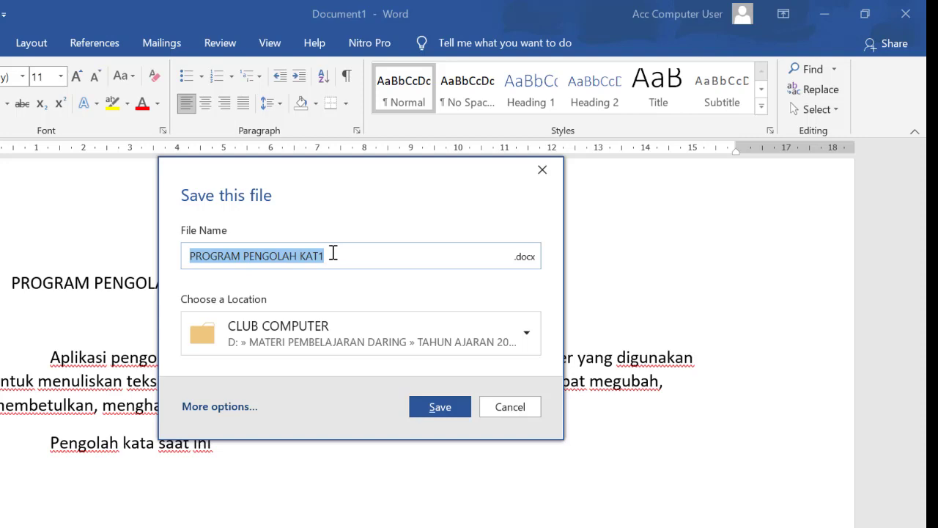
{"action": "type", "text": "P"}
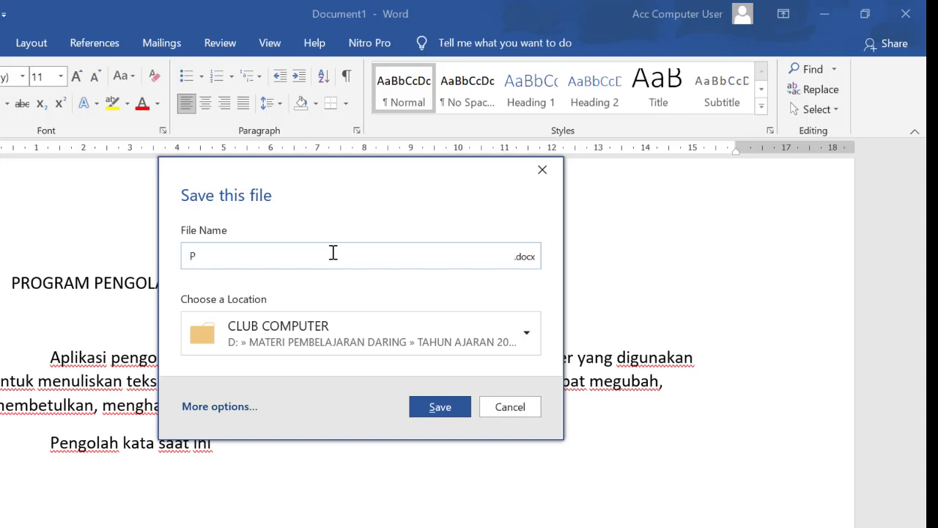
{"action": "type", "text": "engenaan "}
{"action": "type", "text": "am"}
{"action": "key", "text": "BackSpace"}
{"action": "type", "text": "n lembar kerja MS"}
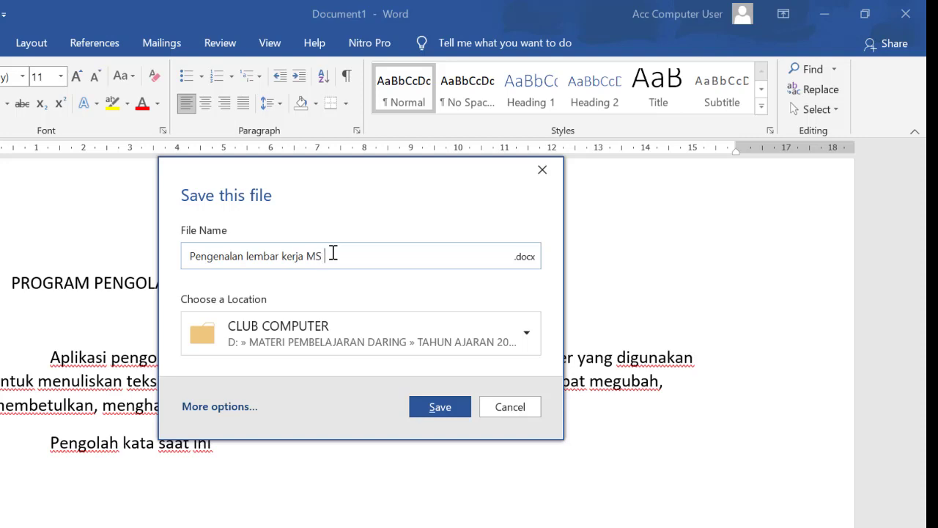
{"action": "type", "text": " Word"}
{"action": "left_click", "coordinate": [438, 407]}
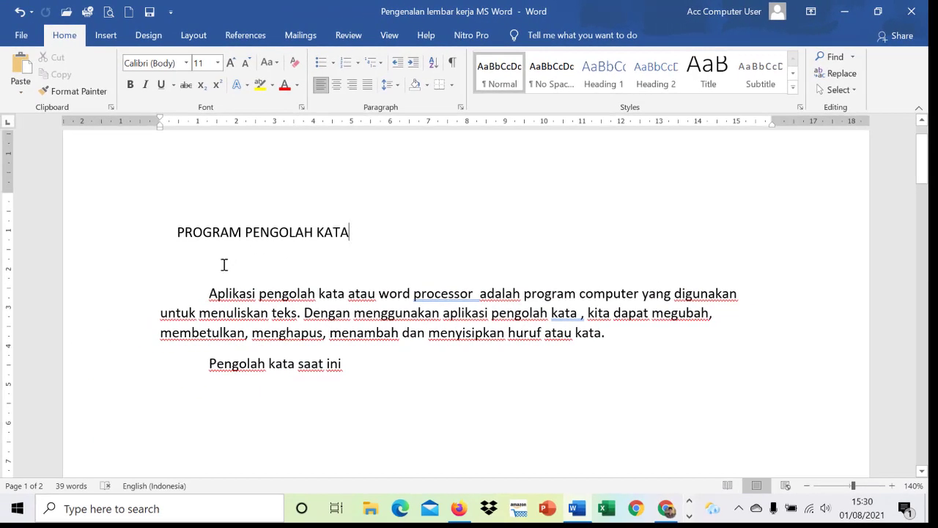
Close the saved document and reopen "Pengenalan lembar kerja MS Word" from the recent documents.
{"action": "left_click", "coordinate": [21, 35]}
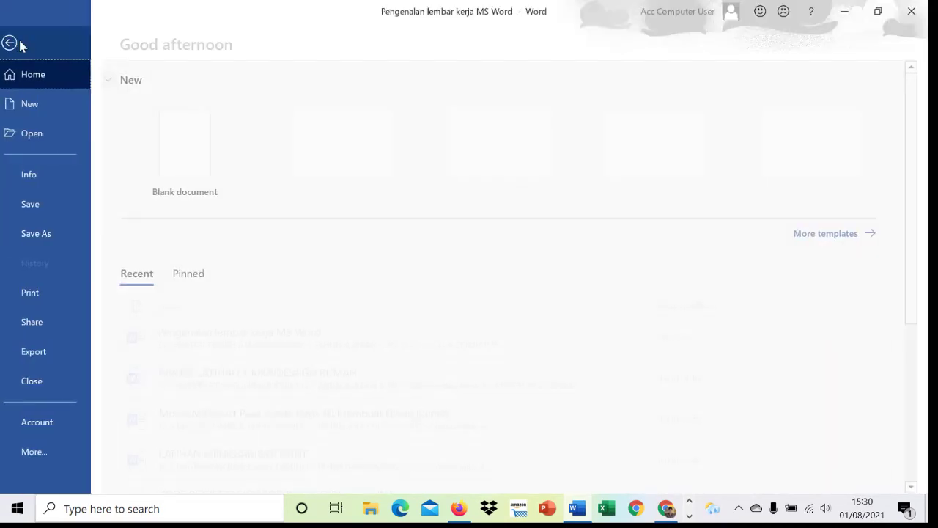
{"action": "left_click", "coordinate": [38, 382]}
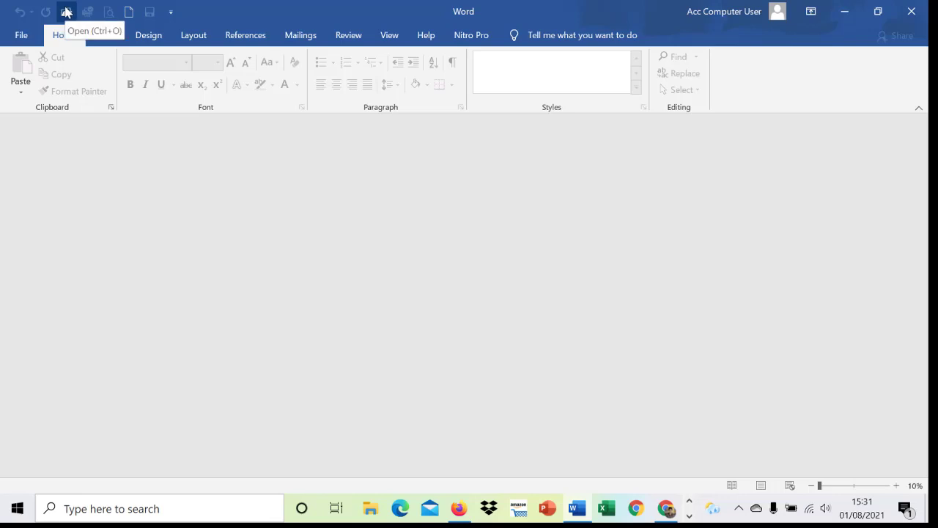
{"action": "left_click", "coordinate": [27, 40]}
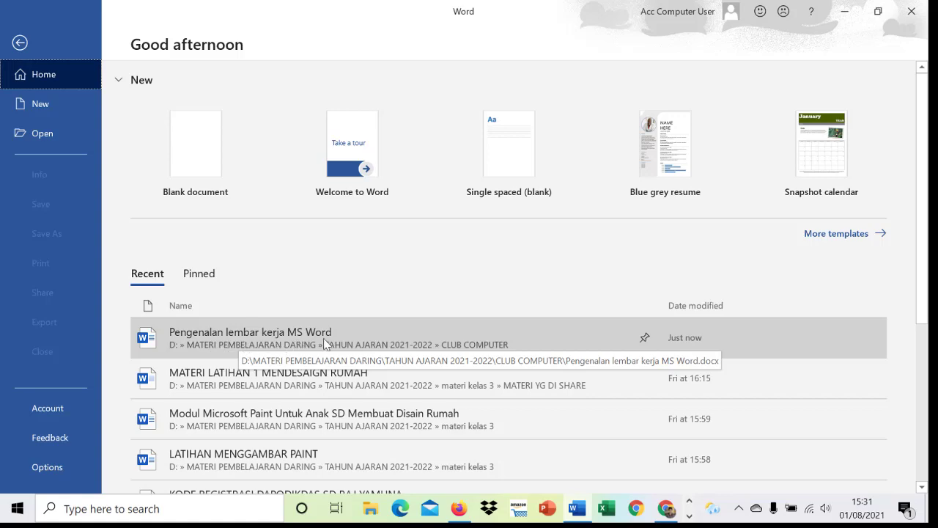
{"action": "left_click", "coordinate": [284, 337]}
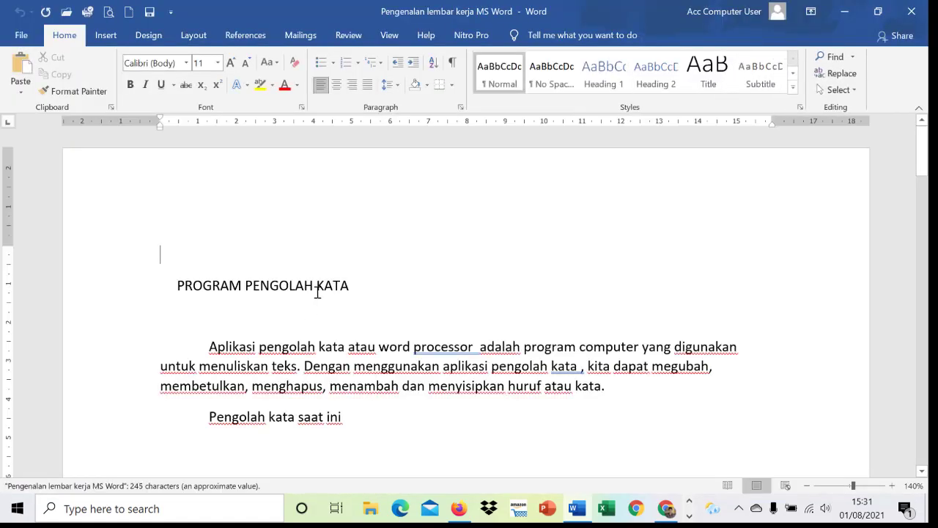
Close the document again and reopen "Pengenalan lembar kerja MS Word" by browsing to it in the CLUB COMPUTER folder.
{"action": "left_click", "coordinate": [15, 38]}
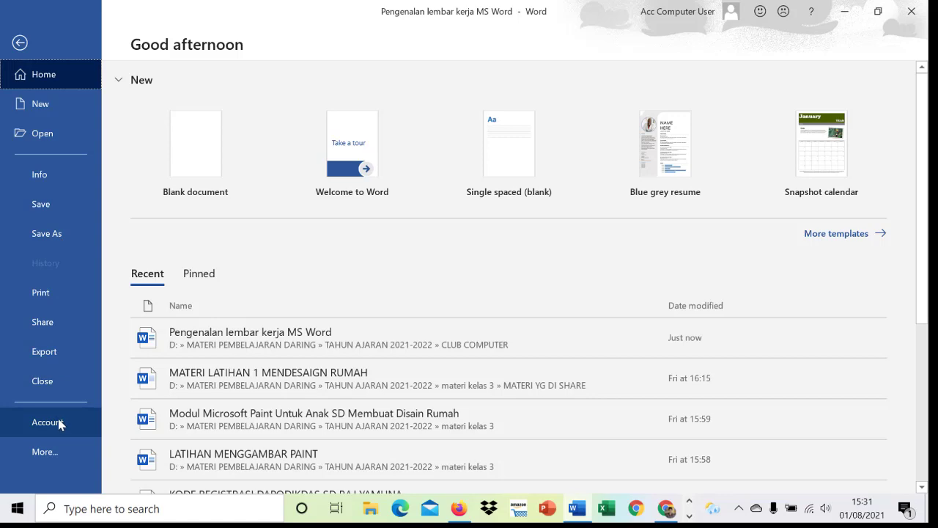
{"action": "left_click", "coordinate": [37, 386]}
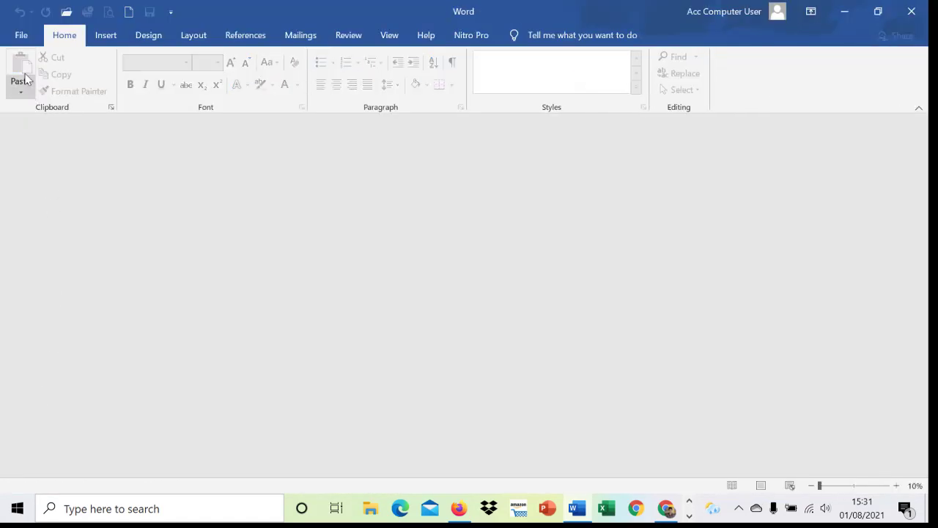
{"action": "left_click", "coordinate": [21, 34]}
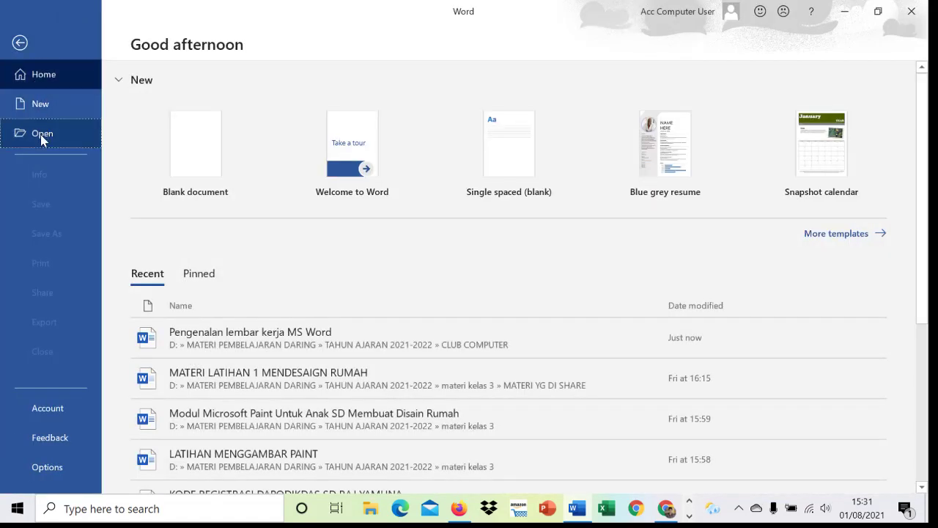
{"action": "left_click", "coordinate": [42, 135]}
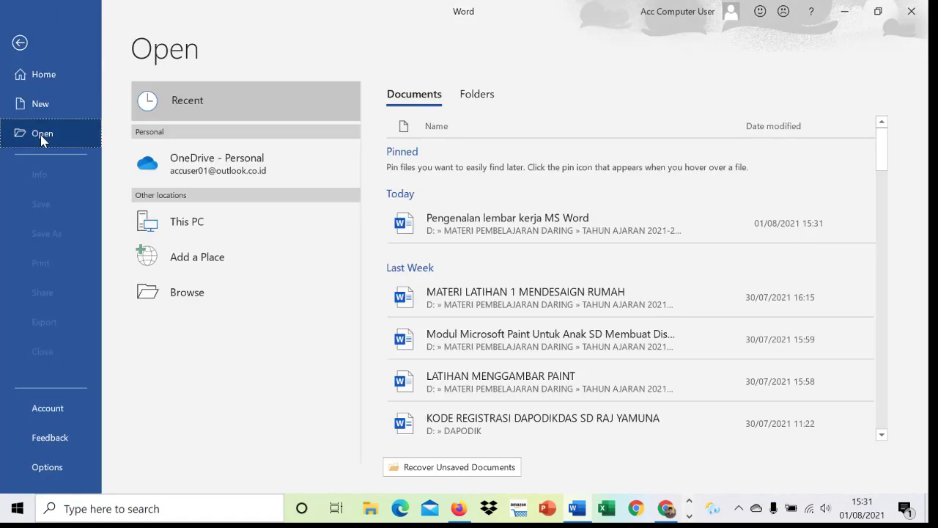
{"action": "left_click", "coordinate": [174, 294]}
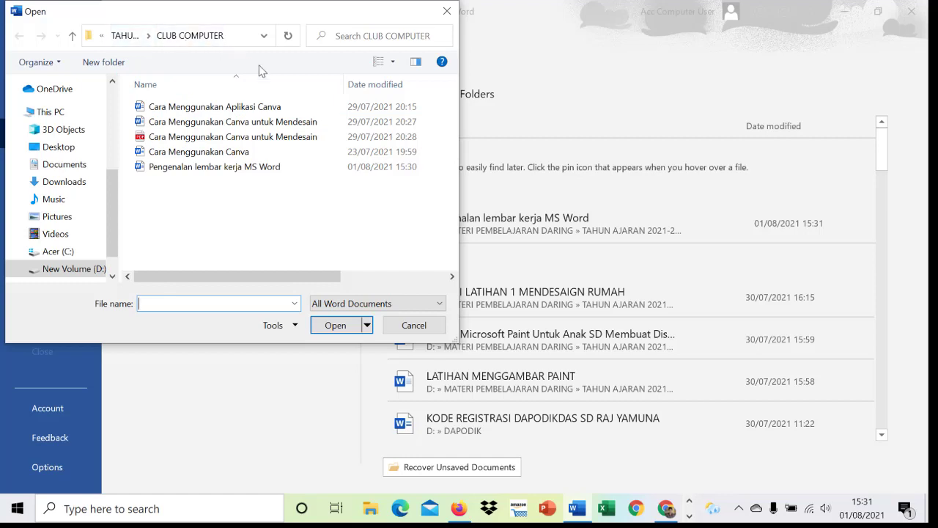
{"action": "left_click", "coordinate": [255, 168]}
{"action": "left_click", "coordinate": [338, 326]}
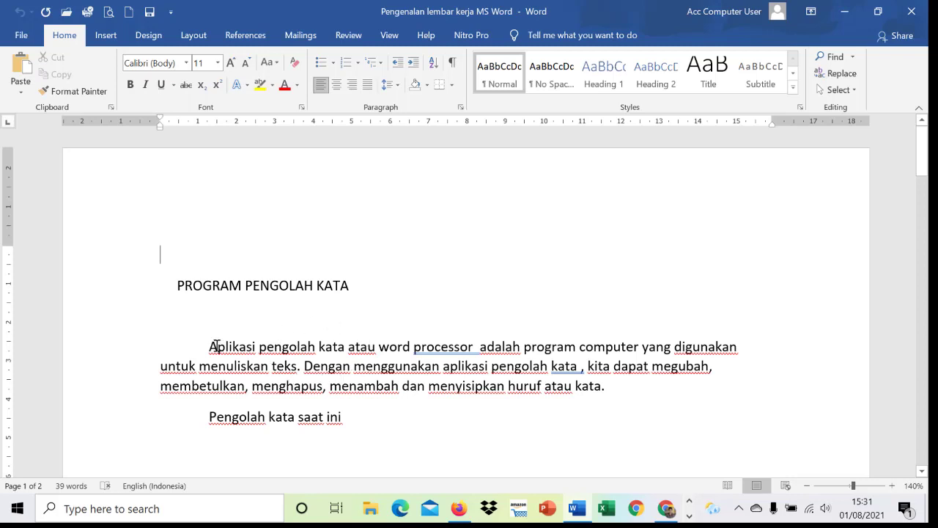
{"action": "scroll", "coordinate": [360, 333], "scroll_direction": "down", "scroll_amount": 3}
{"action": "scroll", "coordinate": [360, 331], "scroll_direction": "up", "scroll_amount": 3}
{"action": "scroll", "coordinate": [431, 321], "scroll_direction": "down", "scroll_amount": 2}
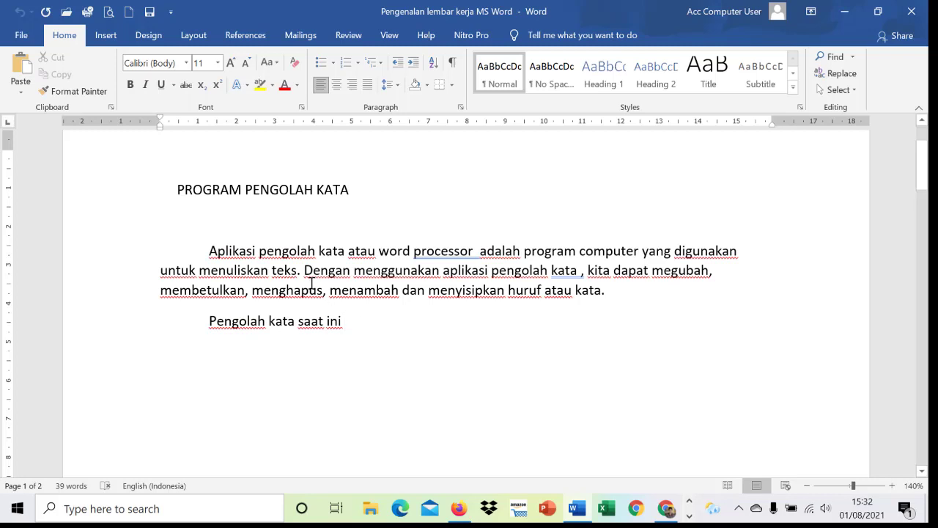
{"action": "scroll", "coordinate": [311, 283], "scroll_direction": "up", "scroll_amount": 1}
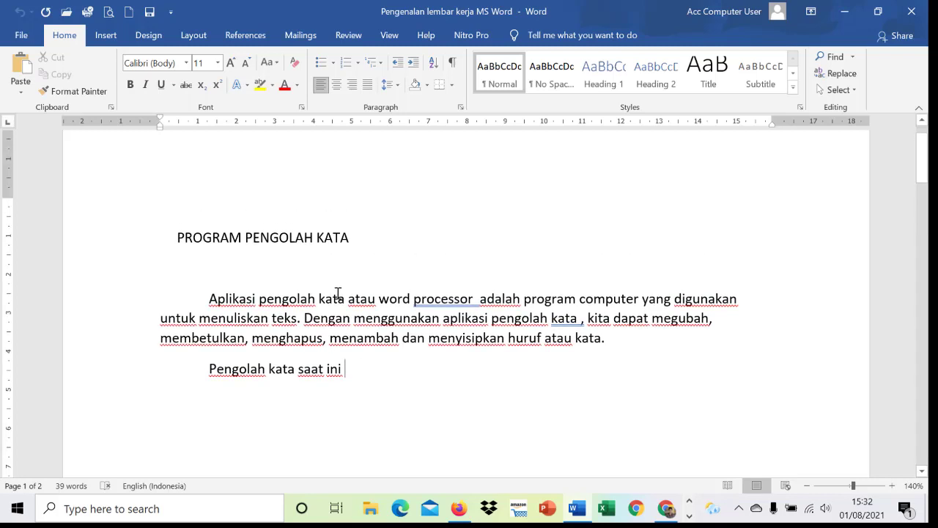